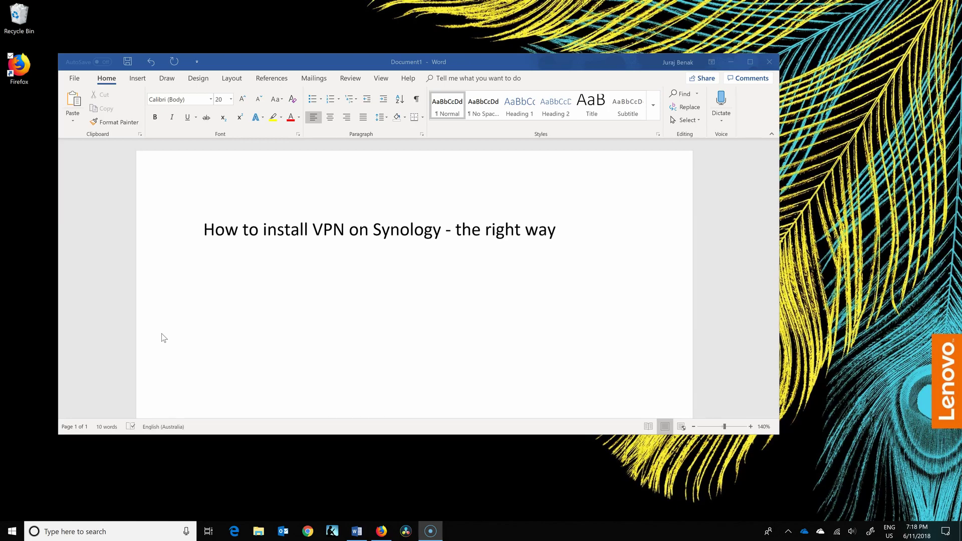
# Step: Switch from the Word tutorial title page to the Synology DSM desktop in Firefox
pyautogui.click(382, 531)
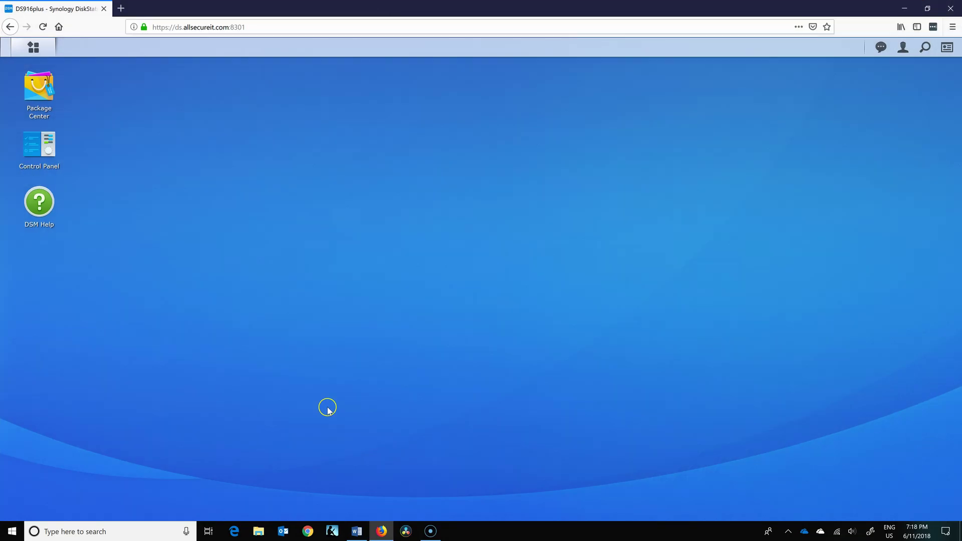
# Step: Search Package Center for 'vpn', install VPN Server, dismiss the firewall notice, and launch it
pyautogui.click(48, 94)
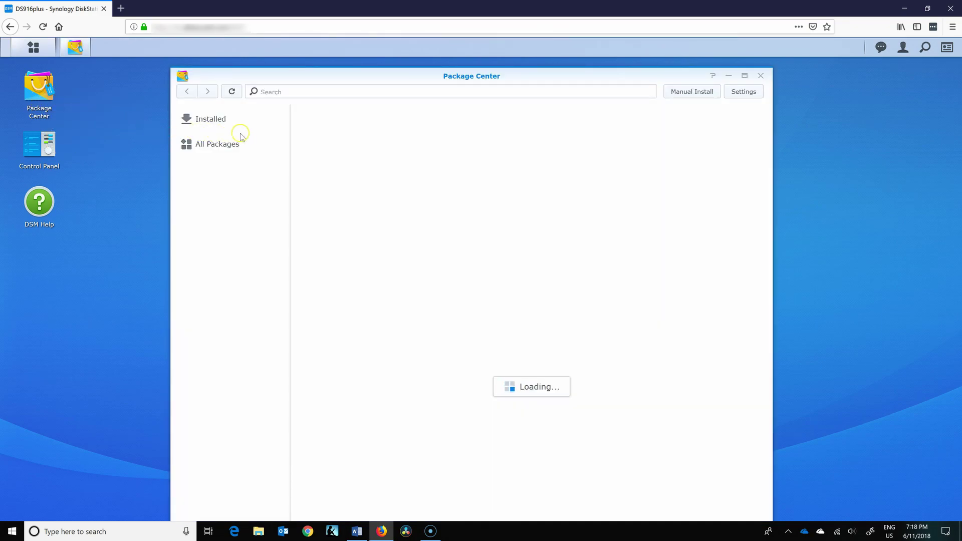
pyautogui.click(274, 94)
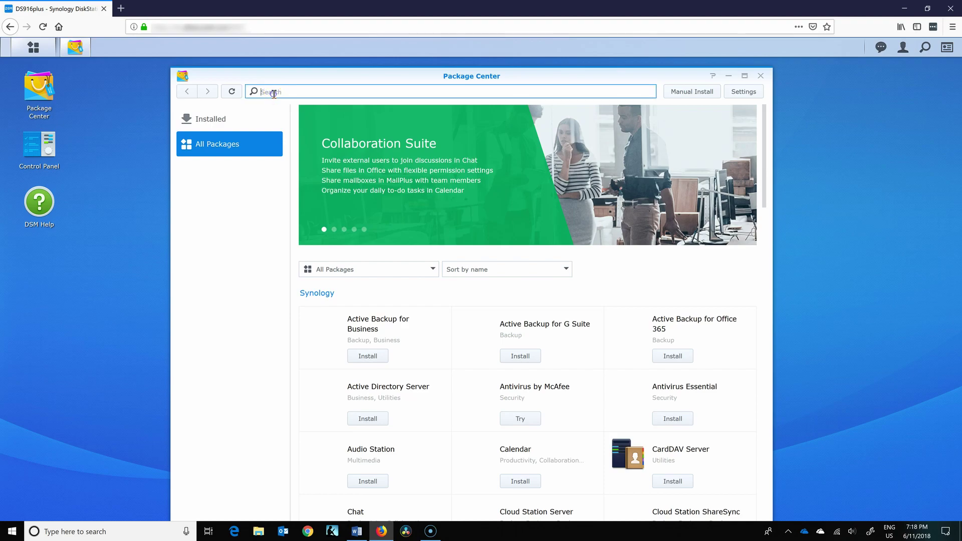
pyautogui.write('vpn')
pyautogui.click(382, 179)
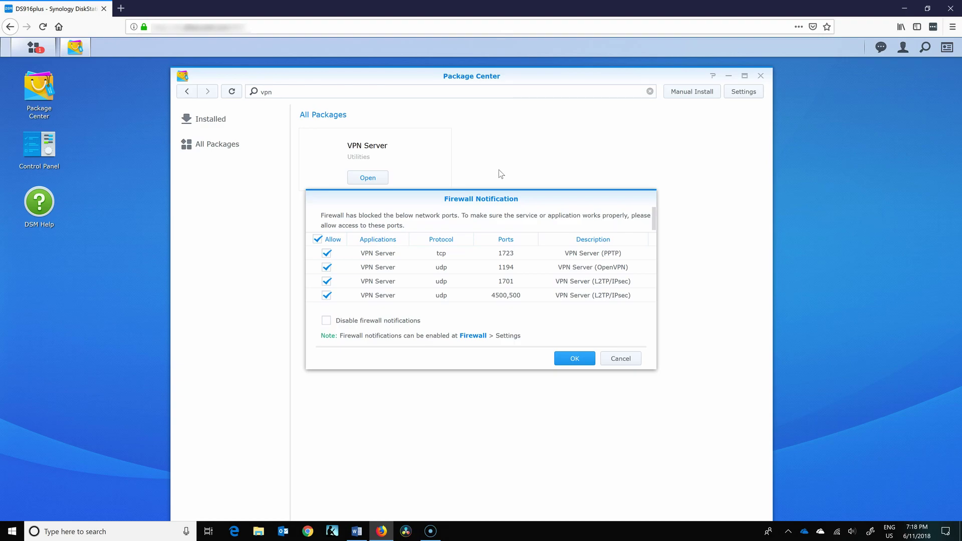
pyautogui.click(615, 360)
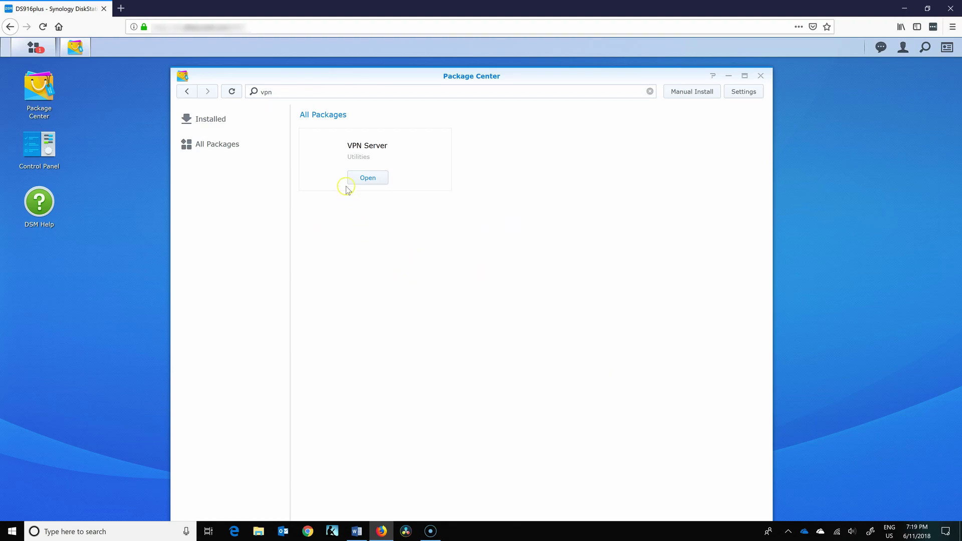
pyautogui.click(369, 179)
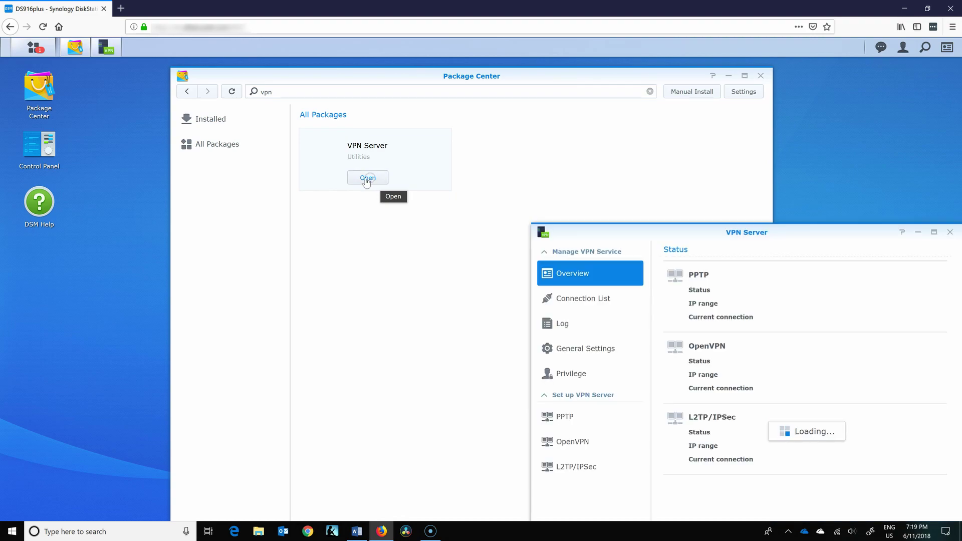
# Step: Move the VPN Server window to the upper left and review its overview with all protocols disabled
pyautogui.click(659, 229)
pyautogui.moveTo(658, 229); pyautogui.dragTo(361, 88)
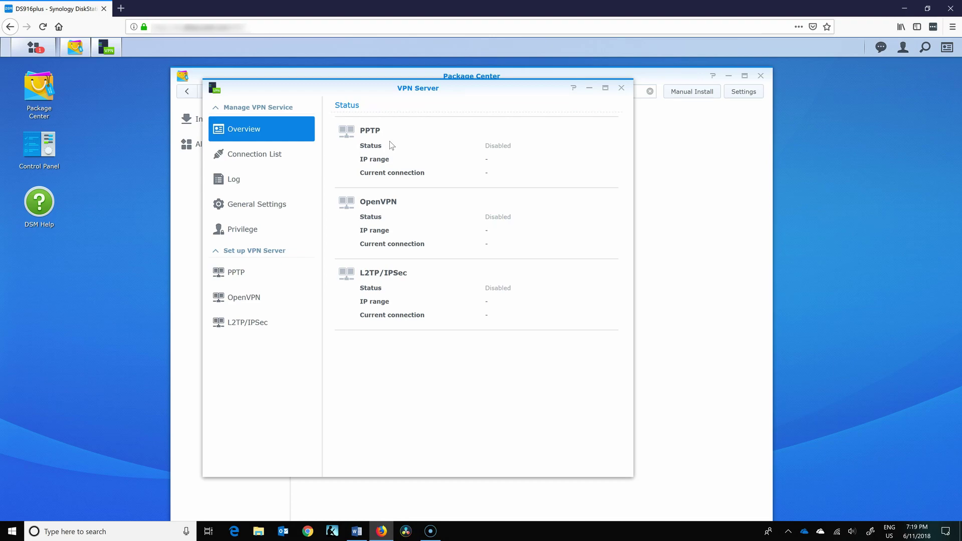
pyautogui.click(419, 138)
pyautogui.click(371, 225)
# Step: Enable the OpenVPN server and change its dynamic IP address from 10.8.0.1 to 10.0.0.1
pyautogui.click(250, 299)
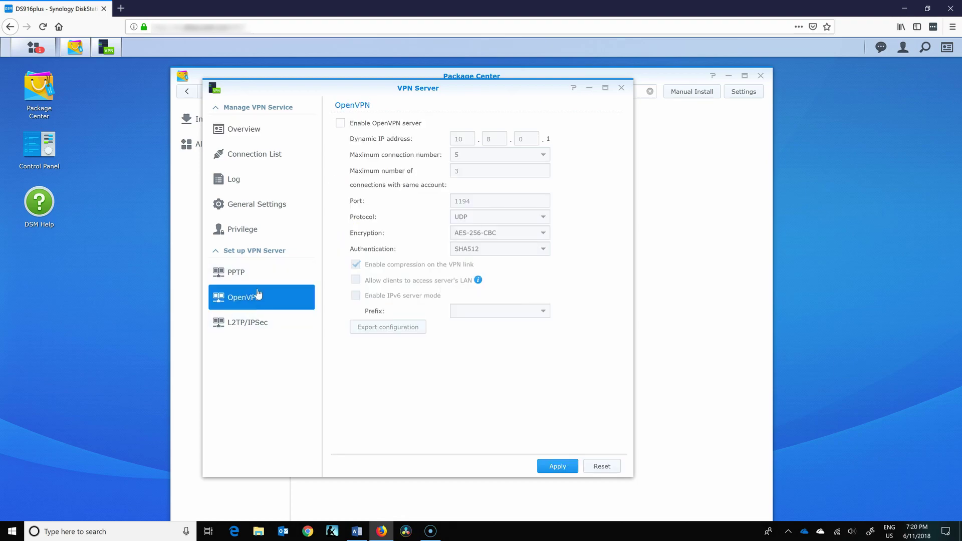
pyautogui.click(340, 123)
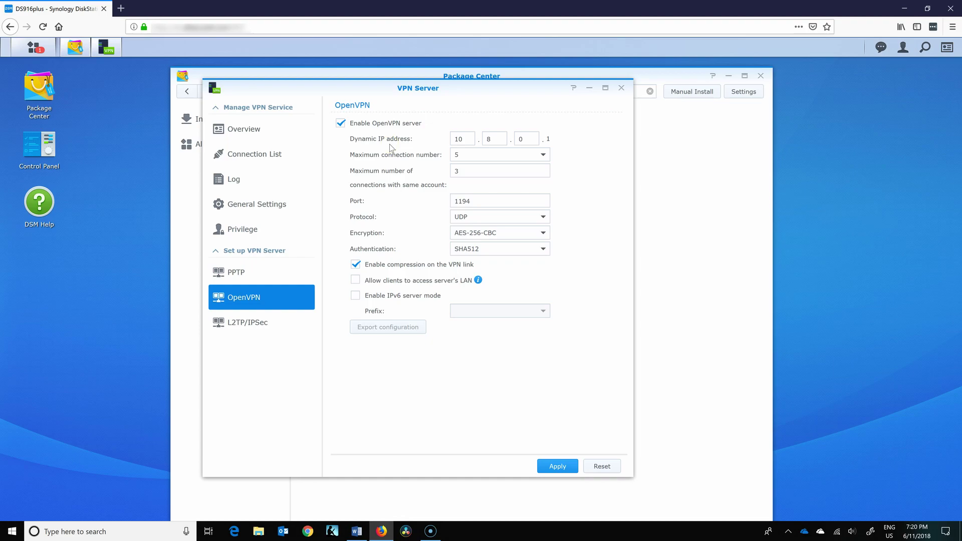
pyautogui.click(483, 139)
pyautogui.press('BackSpace')
pyautogui.write('0')
pyautogui.doubleClick(491, 139)
pyautogui.write('6')
pyautogui.doubleClick(491, 141)
pyautogui.write('0')
pyautogui.click(477, 160)
# Step: Allow OpenVPN clients to access the server's LAN and apply the settings
pyautogui.click(355, 281)
pyautogui.click(559, 466)
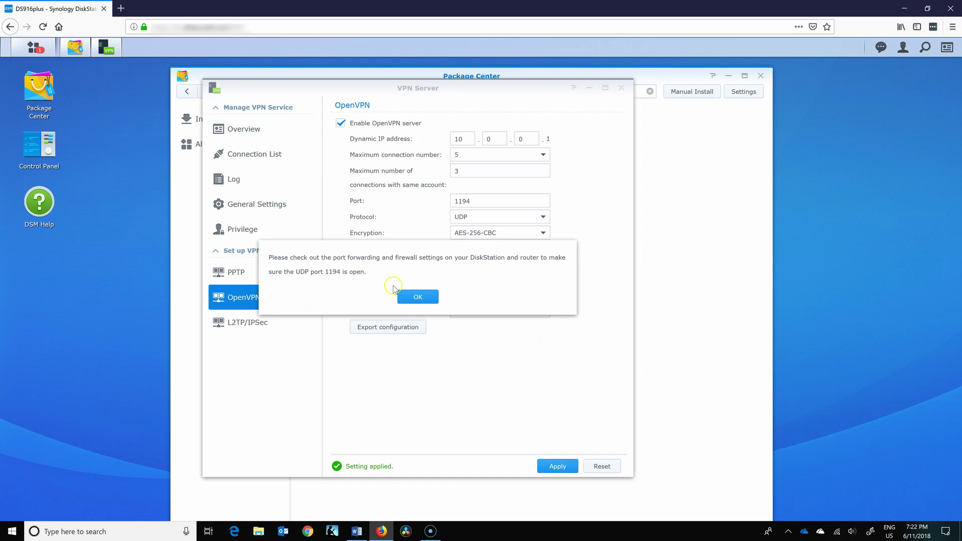
# Step: Acknowledge the UDP port 1194 notice and confirm PPTP and L2TP/IPSec remain disabled
pyautogui.click(419, 297)
pyautogui.click(266, 282)
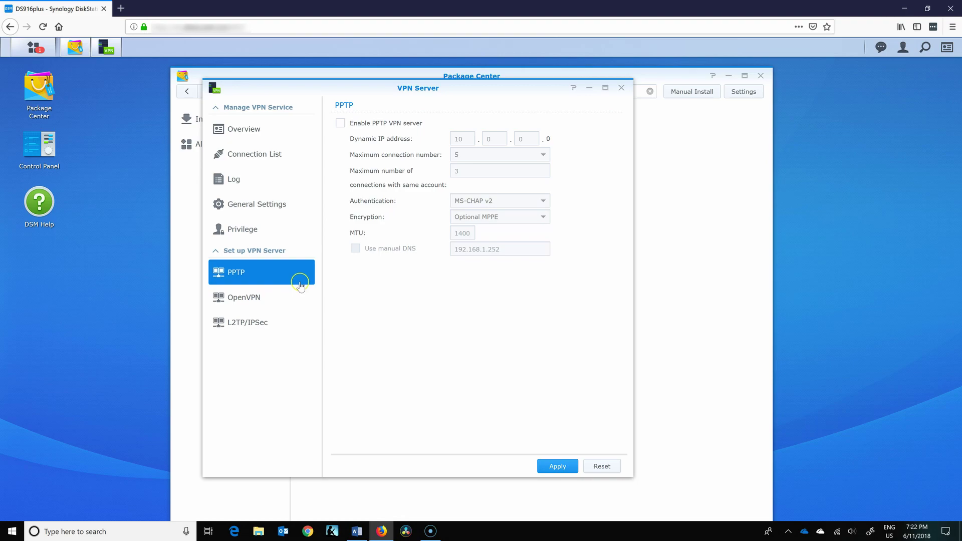
pyautogui.click(258, 329)
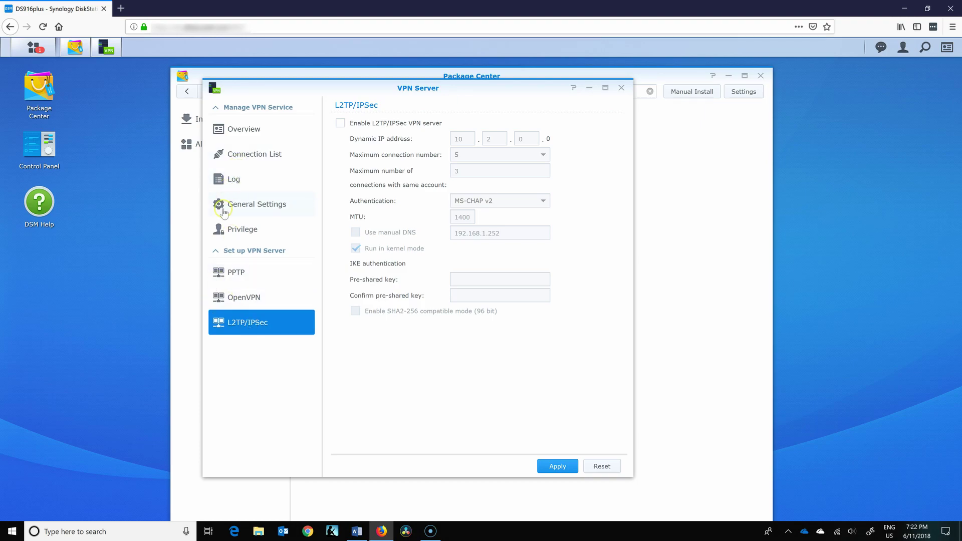
pyautogui.click(245, 299)
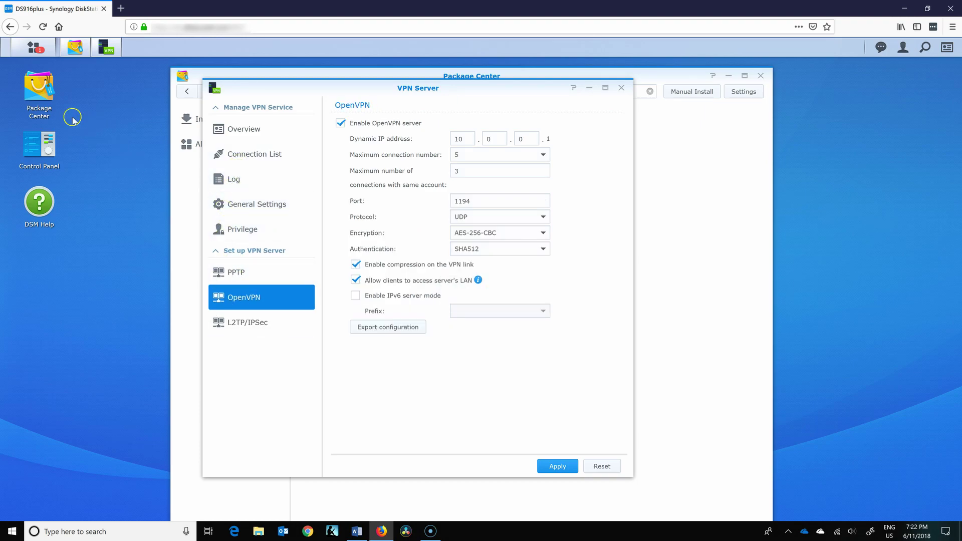
# Step: Open the rules of the default firewall profile in Control Panel > Security > Firewall
pyautogui.click(38, 149)
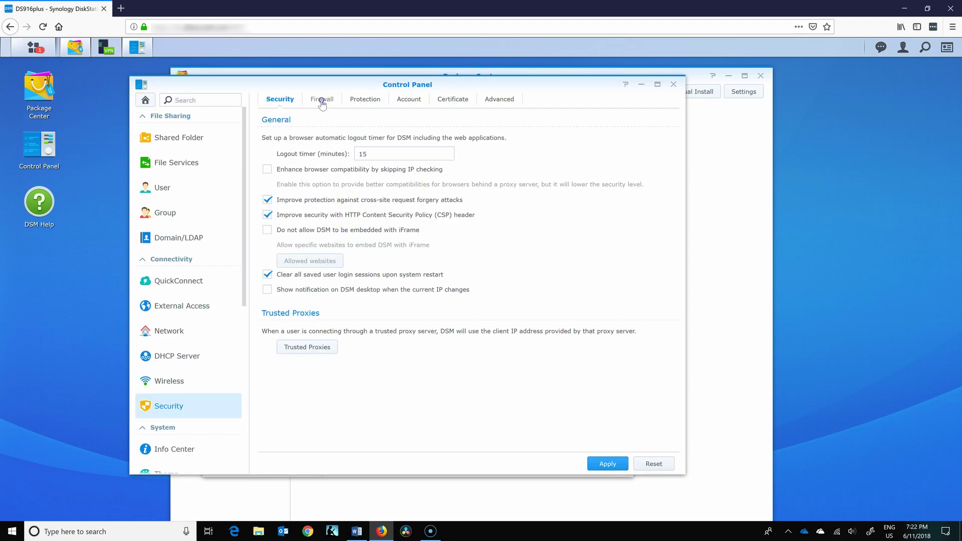
pyautogui.click(321, 99)
pyautogui.click(653, 226)
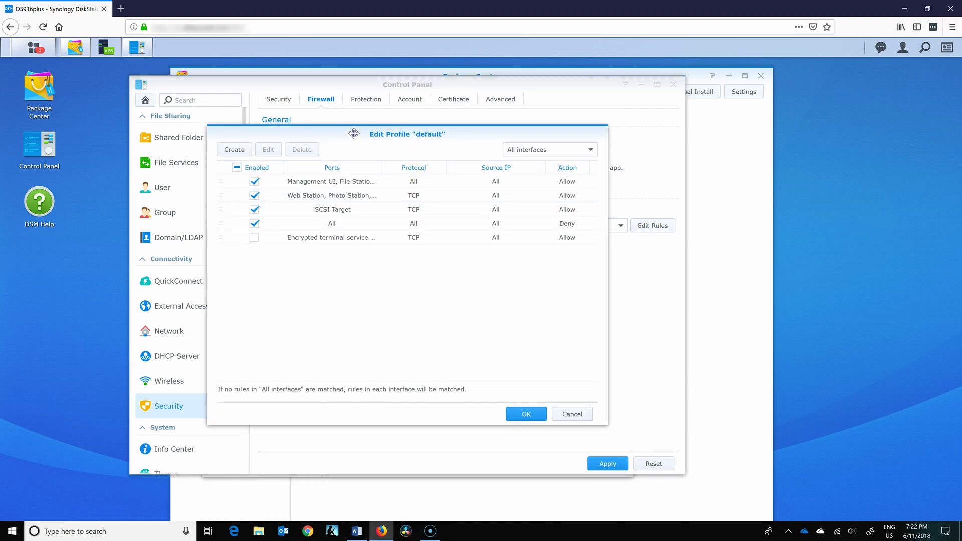
pyautogui.moveTo(354, 134); pyautogui.dragTo(403, 137)
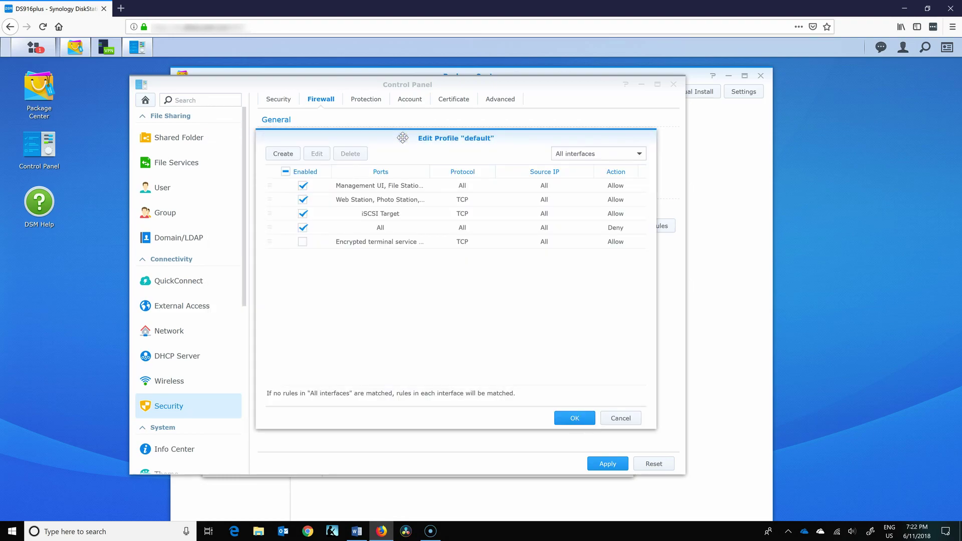
# Step: Create a firewall rule allowing the built-in VPN Server 1194 (OpenVPN) application
pyautogui.click(281, 159)
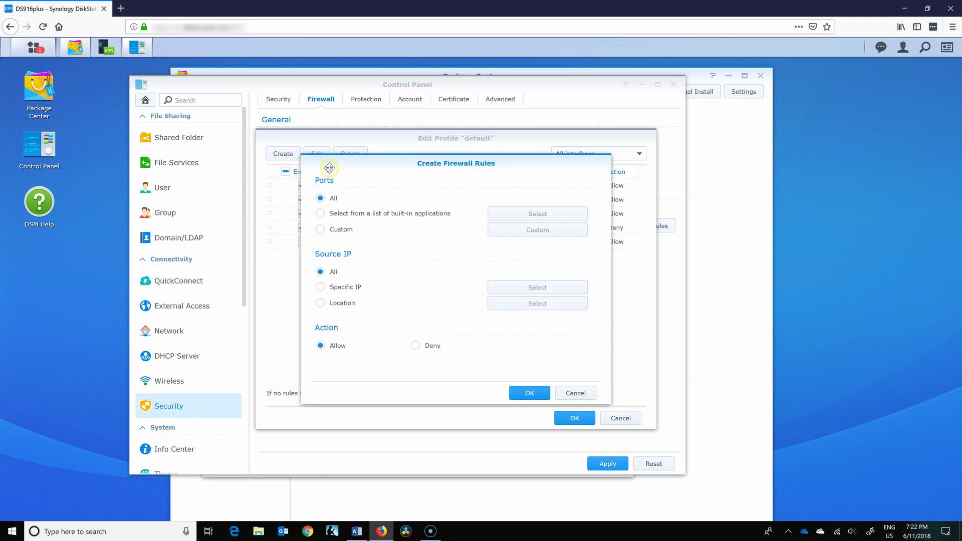
pyautogui.click(320, 213)
pyautogui.click(509, 220)
pyautogui.scroll(-5, 544, 296)
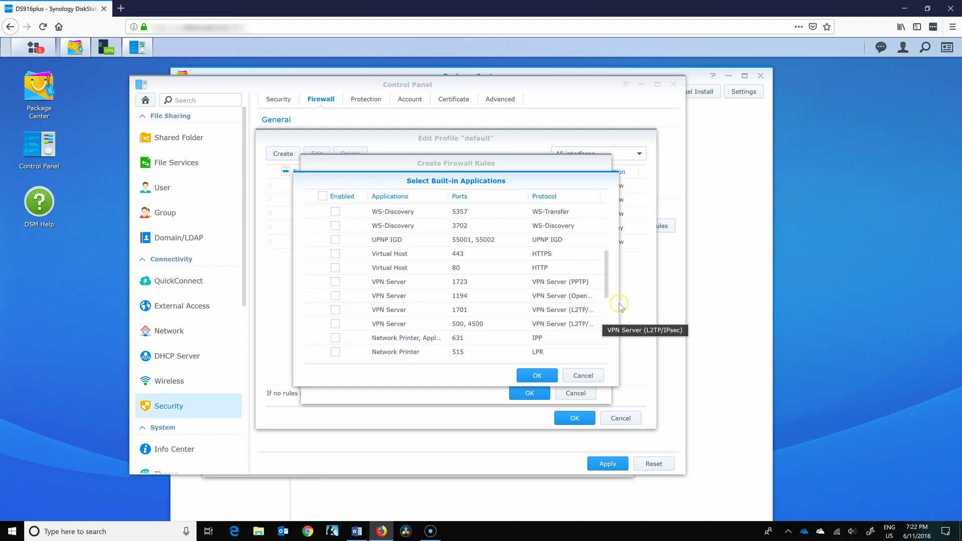
pyautogui.moveTo(618, 303); pyautogui.dragTo(687, 305)
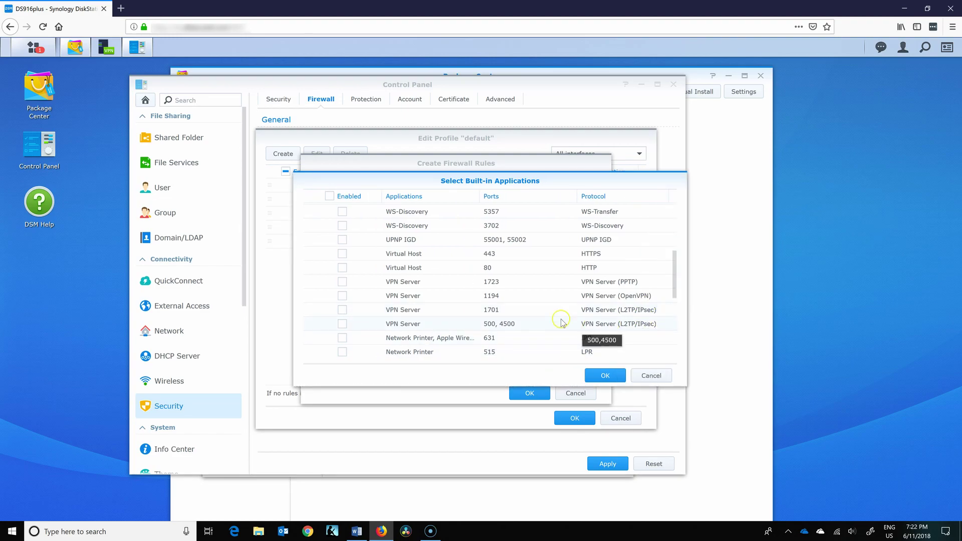
pyautogui.click(343, 296)
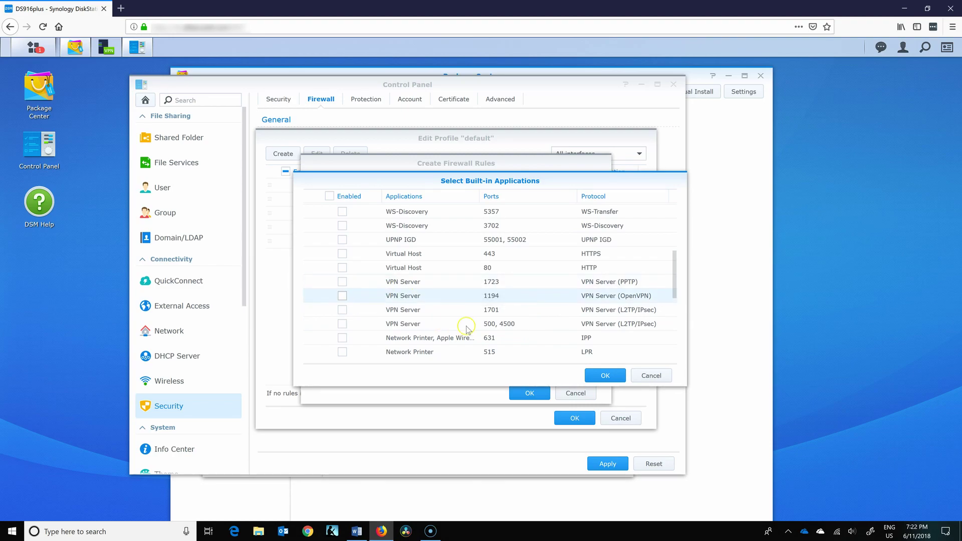
pyautogui.click(606, 376)
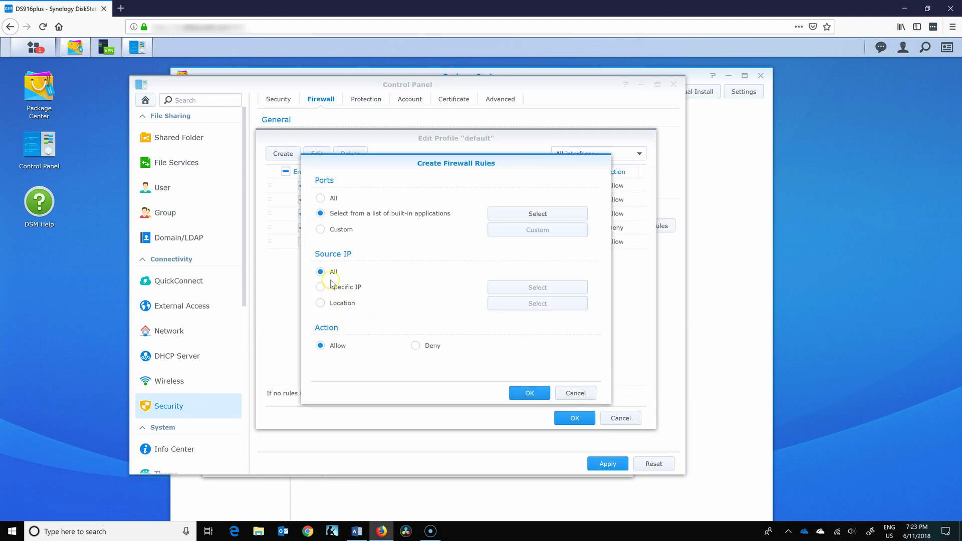
pyautogui.click(526, 393)
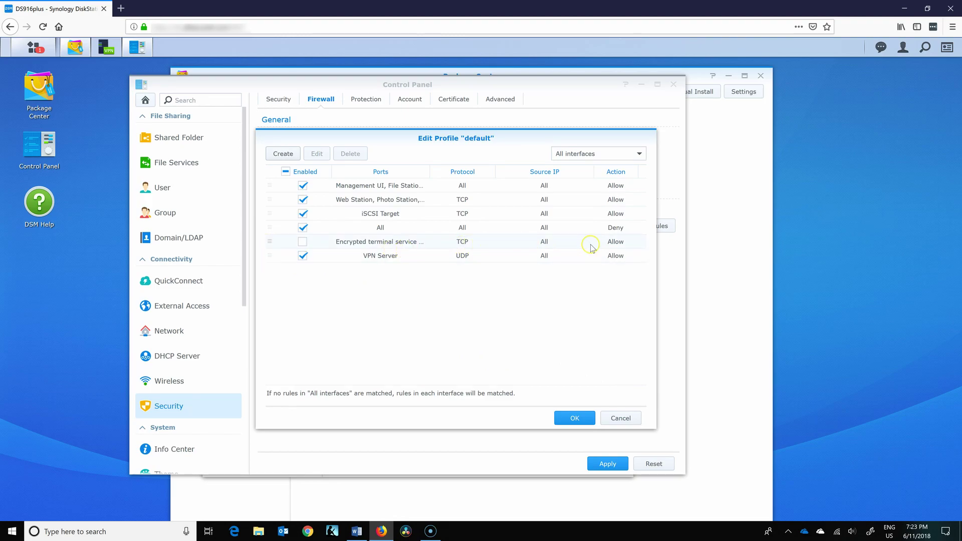
# Step: Move the VPN Server rule above deny-all, save the profile, and close Control Panel
pyautogui.click(269, 256)
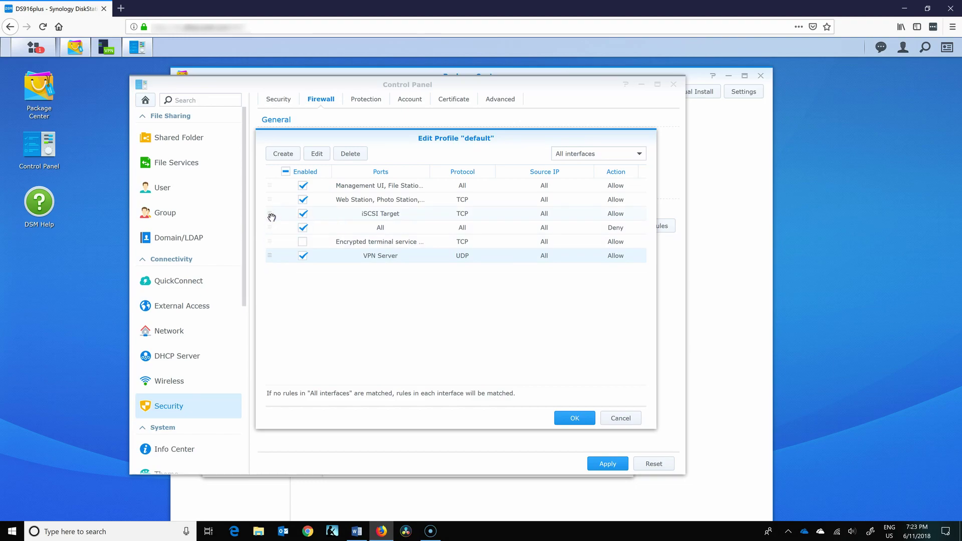
pyautogui.moveTo(268, 257); pyautogui.dragTo(269, 218)
pyautogui.click(575, 417)
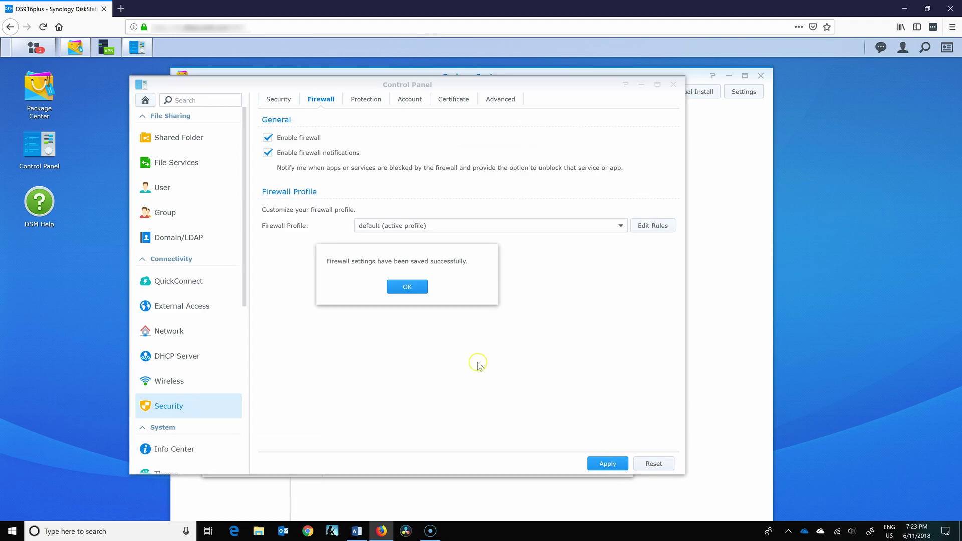
pyautogui.click(407, 287)
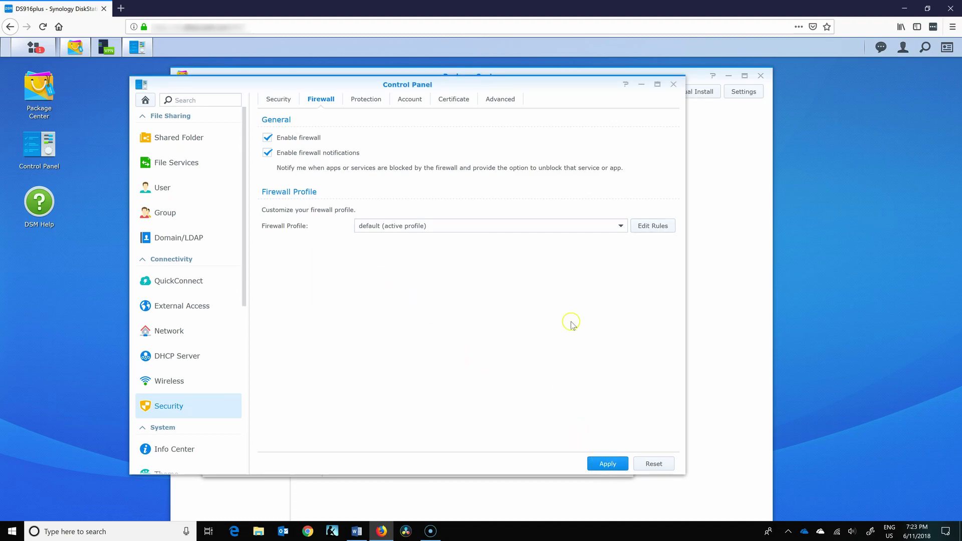
pyautogui.click(672, 85)
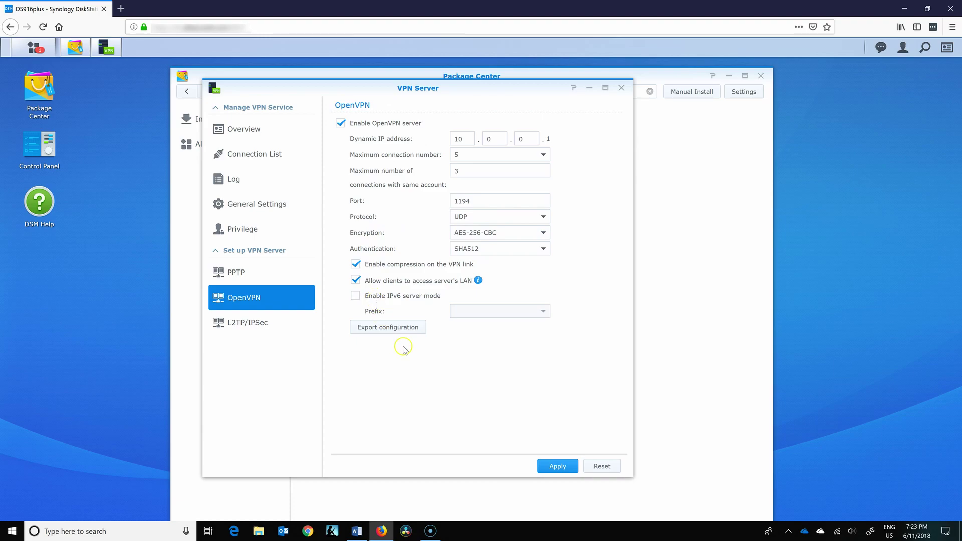
# Step: Export the OpenVPN client configuration and save it to disk as openvpn.zip
pyautogui.click(392, 328)
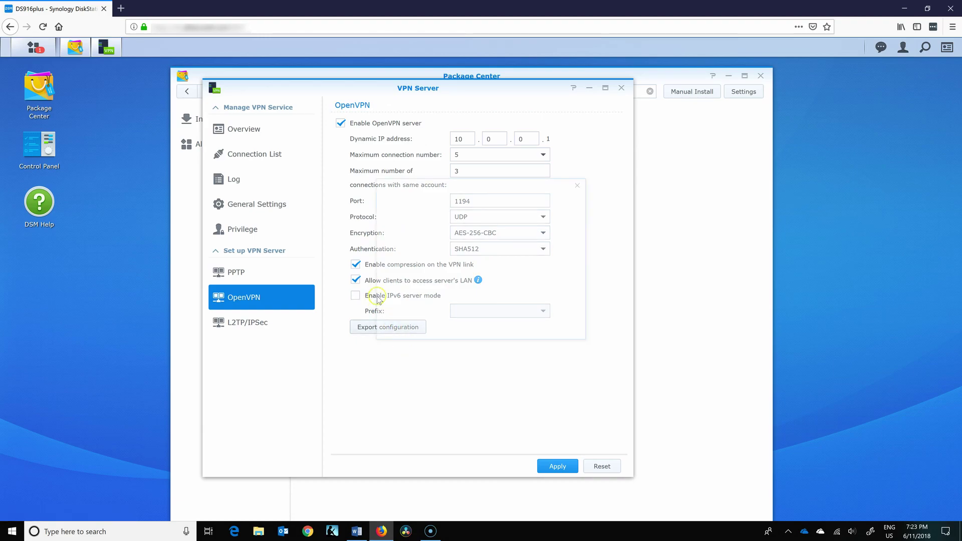
pyautogui.click(418, 276)
pyautogui.click(519, 319)
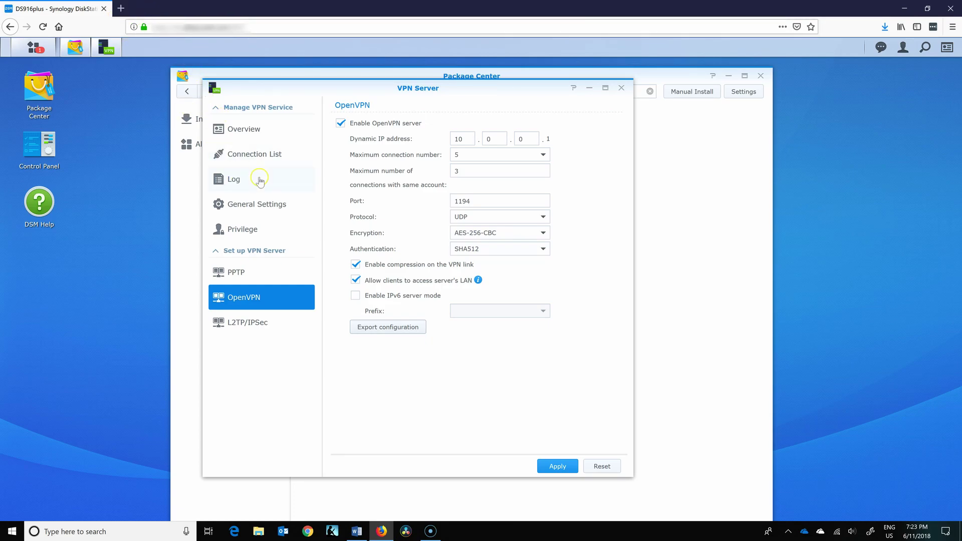
pyautogui.click(258, 531)
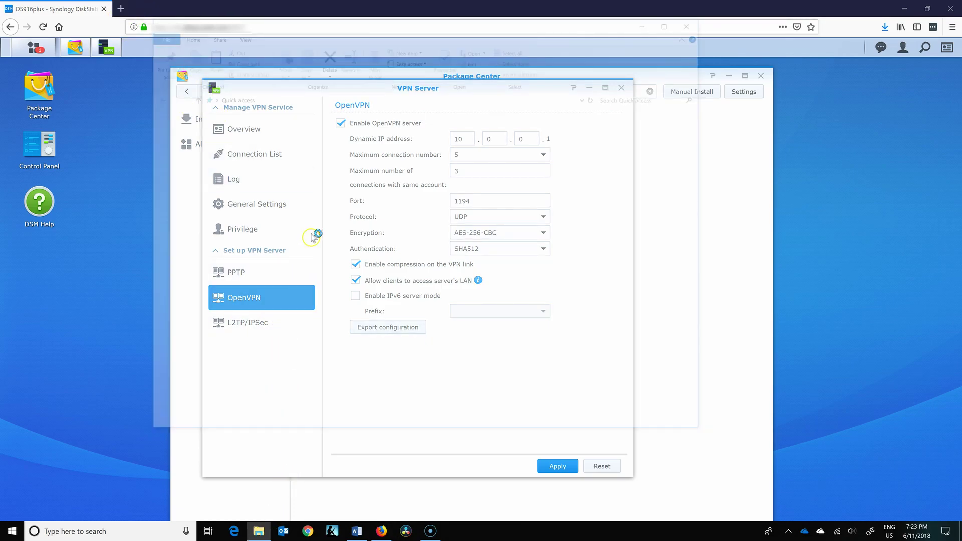
# Step: Extract openvpn.zip from Downloads into an openvpn folder
pyautogui.click(188, 143)
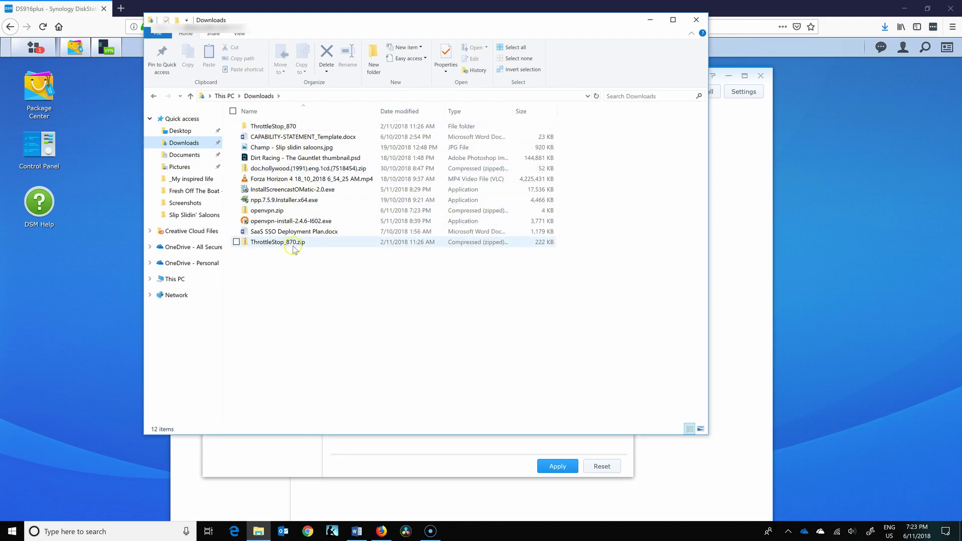
pyautogui.doubleClick(289, 211)
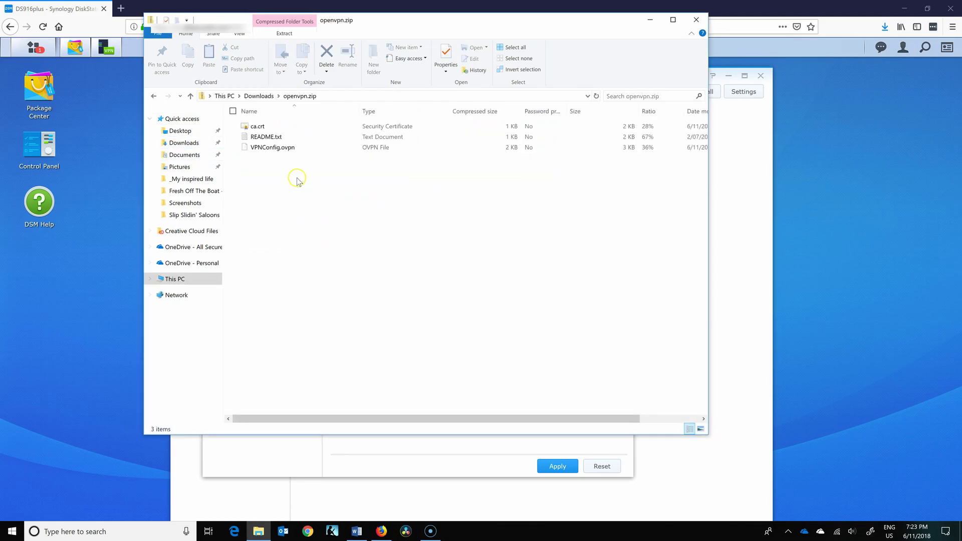
pyautogui.click(485, 58)
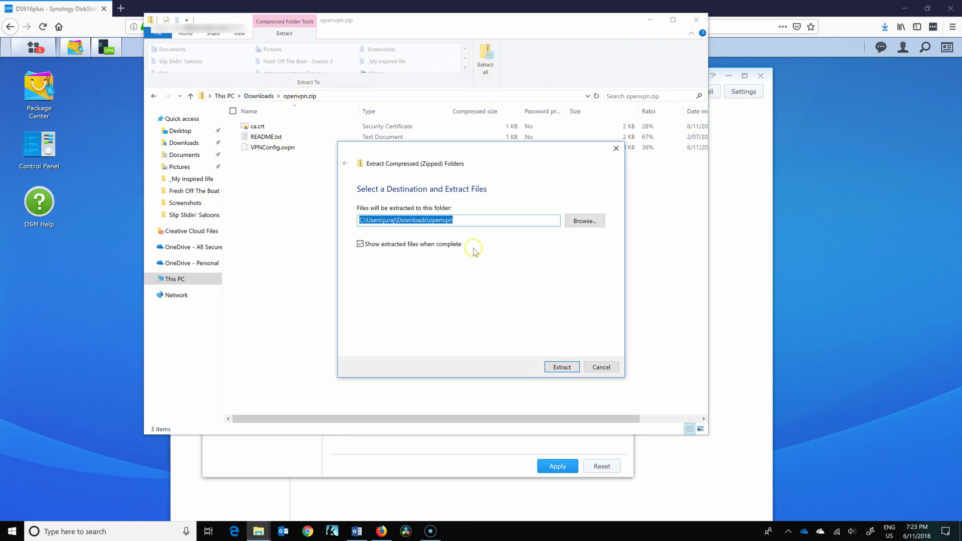
pyautogui.click(562, 367)
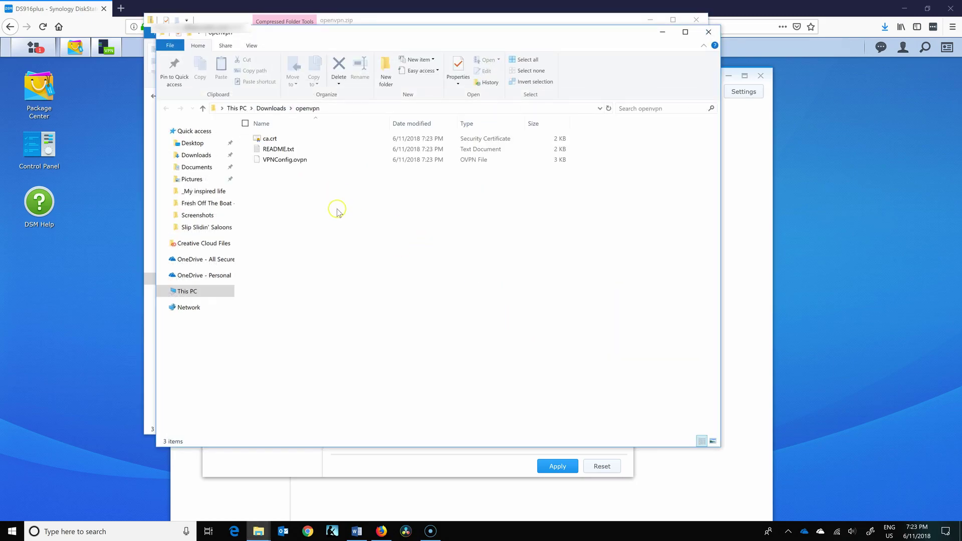
# Step: Open README.txt in Notepad and copy the OpenVPN client download link
pyautogui.doubleClick(278, 149)
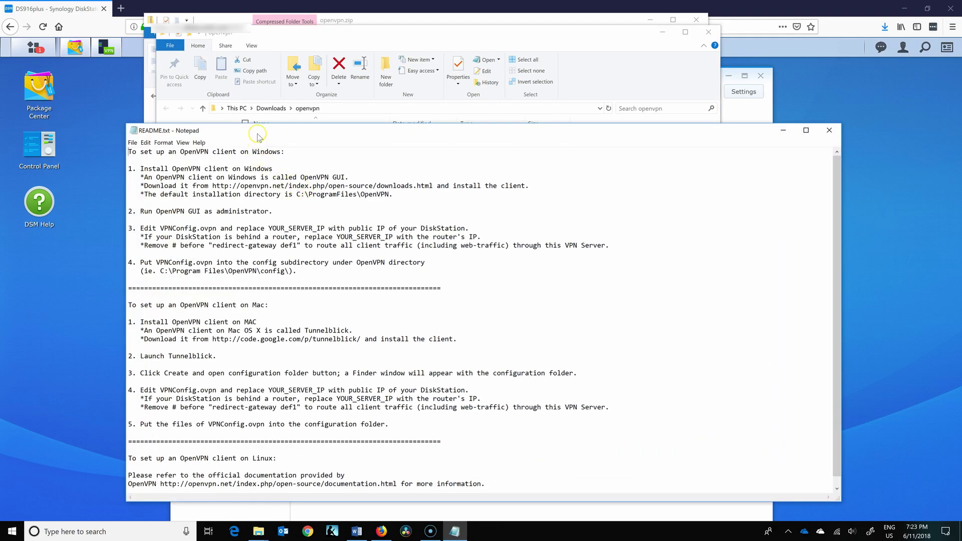
pyautogui.moveTo(257, 137); pyautogui.dragTo(342, 131)
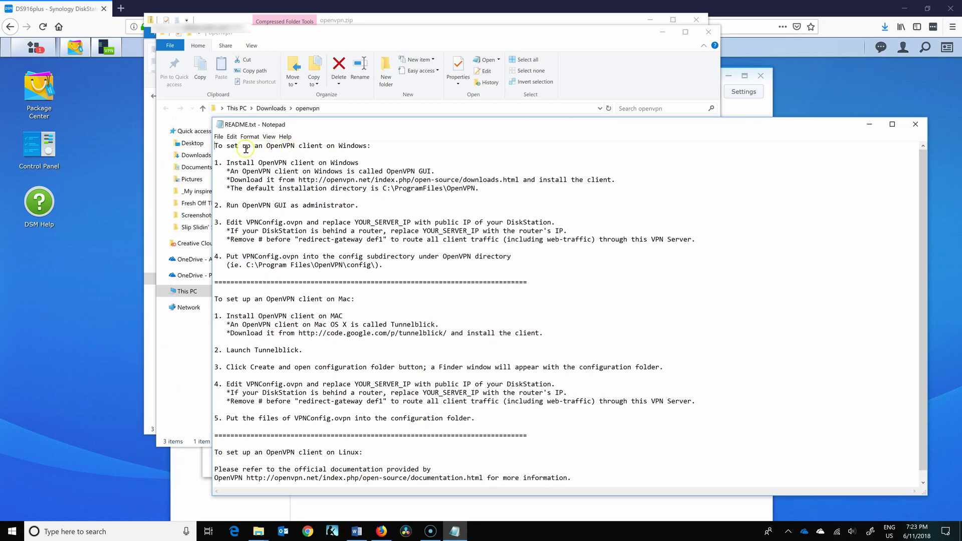
pyautogui.moveTo(243, 147); pyautogui.dragTo(368, 172)
pyautogui.moveTo(251, 163); pyautogui.dragTo(516, 179)
pyautogui.hotkey('ctrl', 'c')
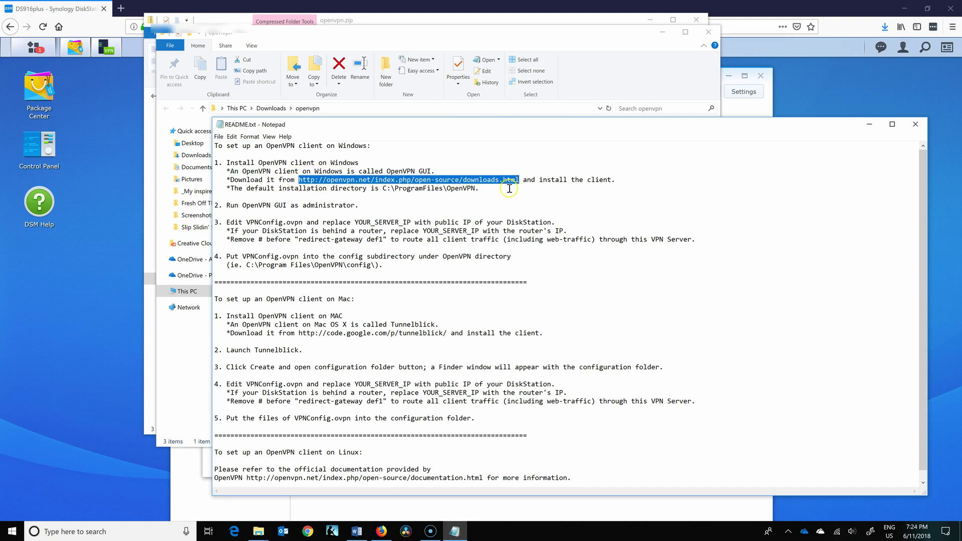
# Step: Go to the copied OpenVPN Community Downloads URL in a new Firefox tab
pyautogui.click(124, 12)
pyautogui.click(121, 9)
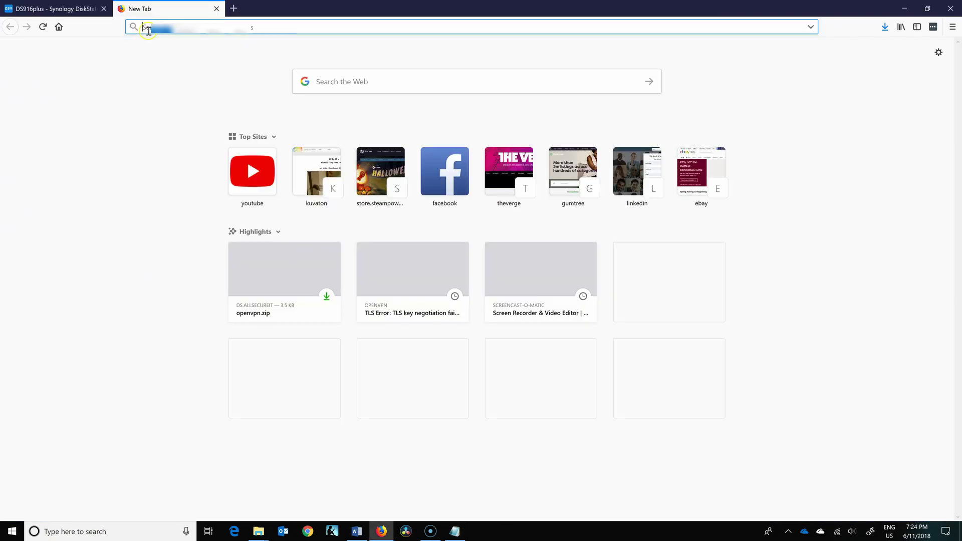
pyautogui.hotkey('ctrl', 'v')
pyautogui.press('Return')
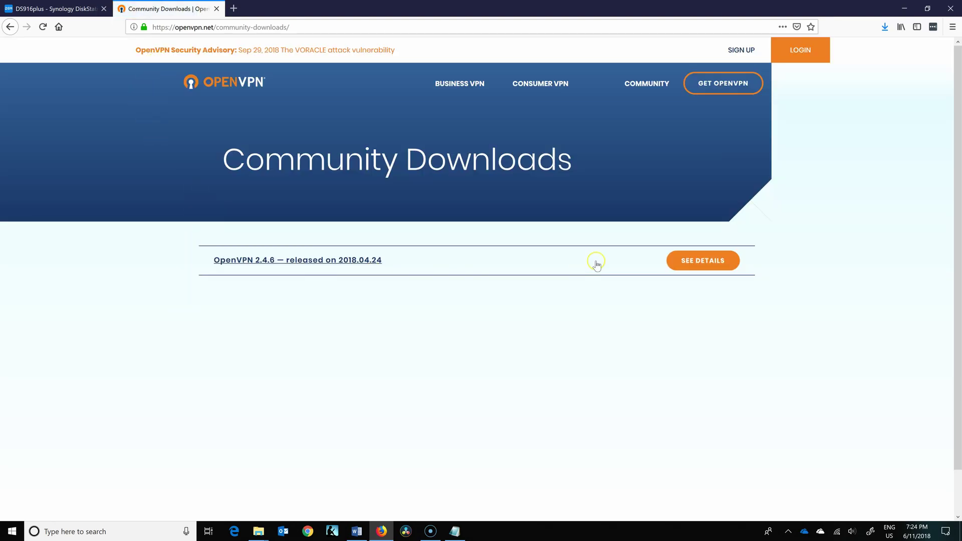
# Step: Download the 2.4.6 Windows installer openvpn-install-2.4.6-I602.exe and save the file
pyautogui.click(686, 261)
pyautogui.scroll(-4, 430, 339)
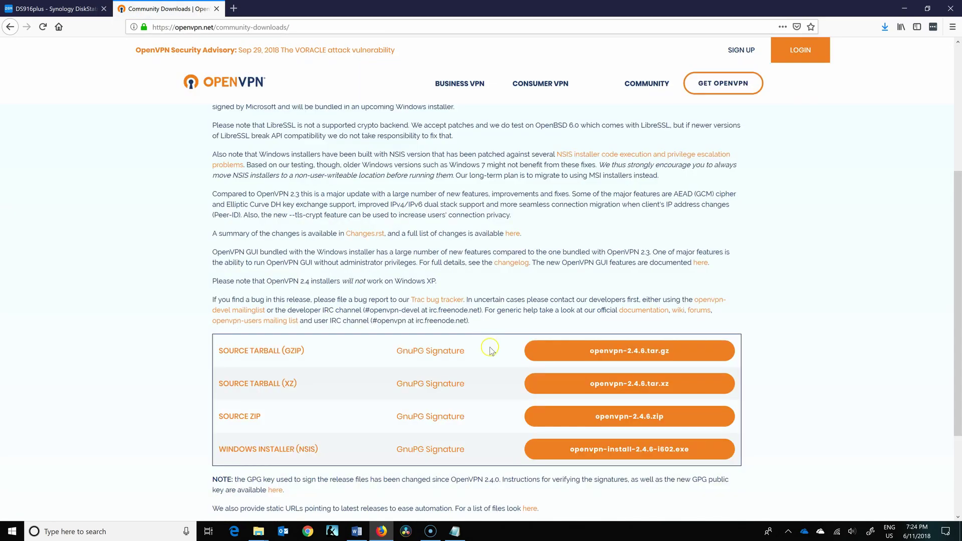
pyautogui.moveTo(218, 447); pyautogui.dragTo(305, 453)
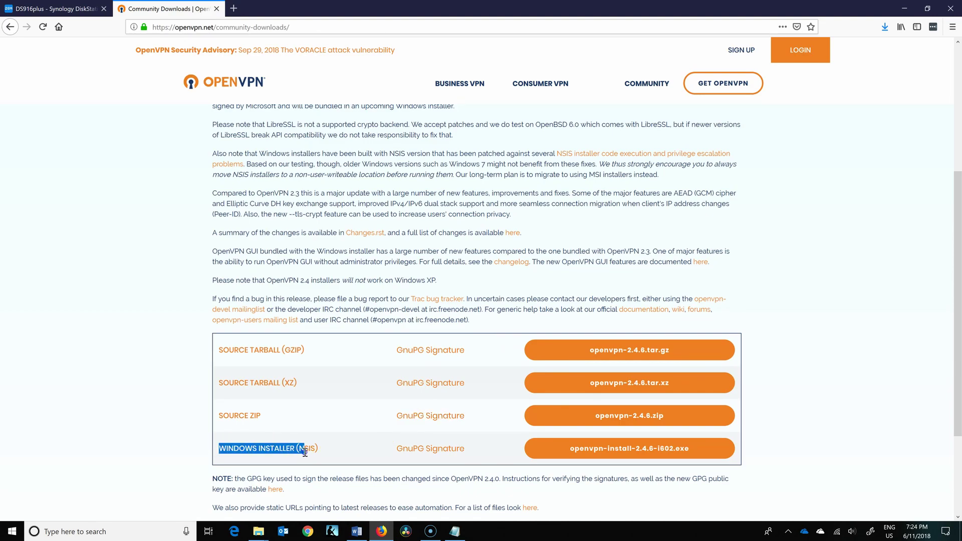
pyautogui.click(591, 453)
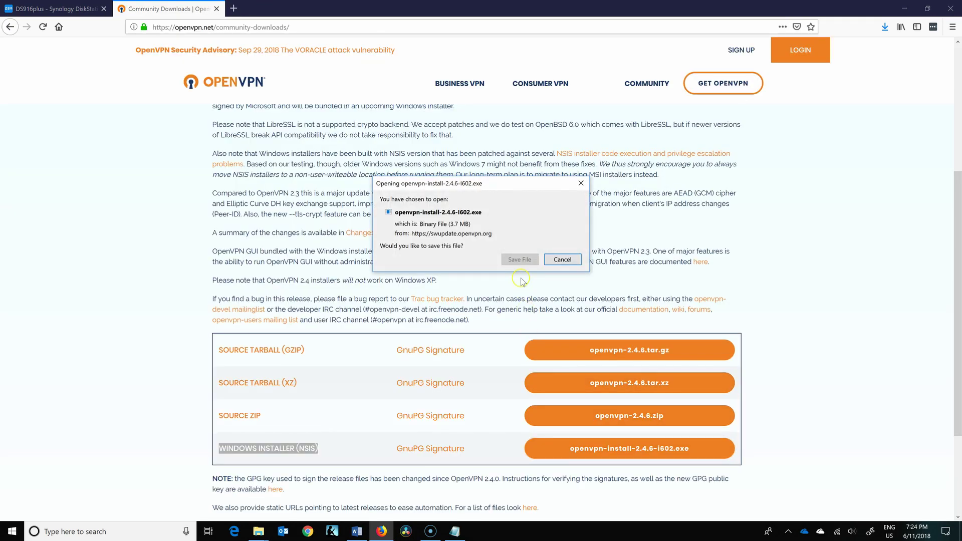
pyautogui.click(521, 258)
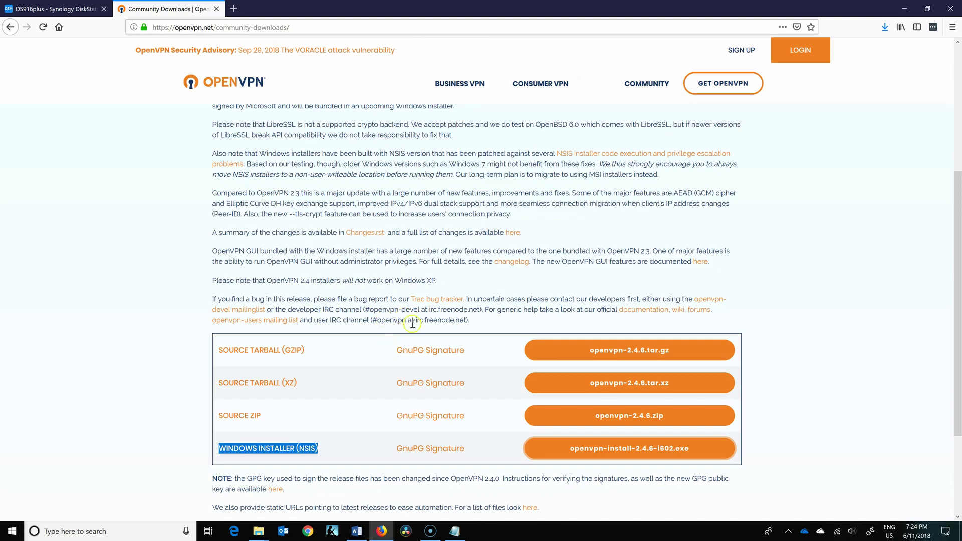
# Step: Bring the README forward and highlight its default-install and run-as-administrator notes
pyautogui.click(455, 531)
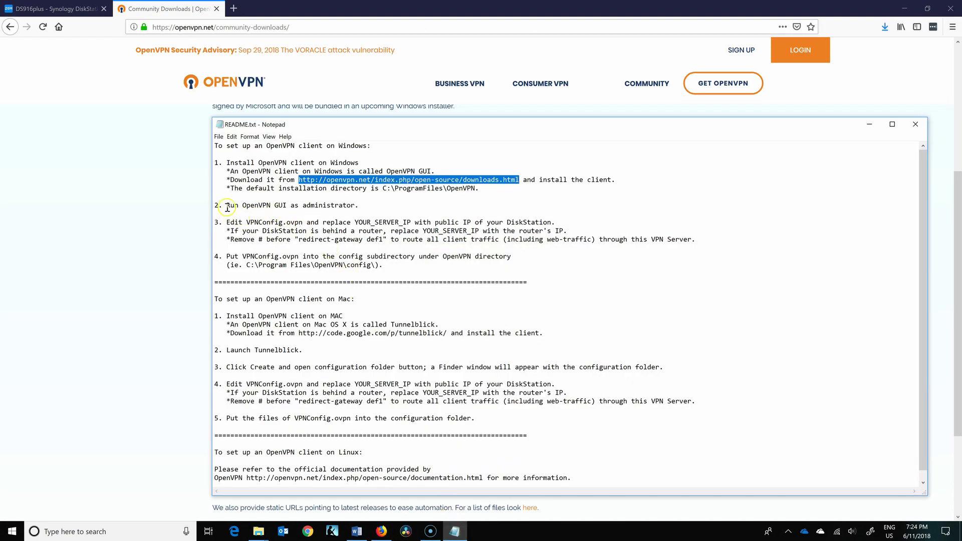
pyautogui.moveTo(238, 190); pyautogui.dragTo(331, 189)
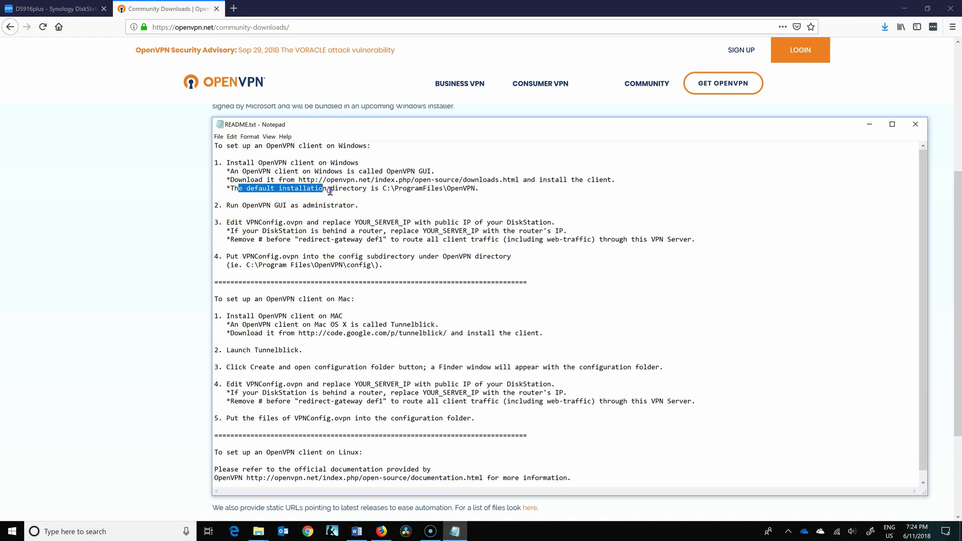
pyautogui.moveTo(239, 206); pyautogui.dragTo(346, 207)
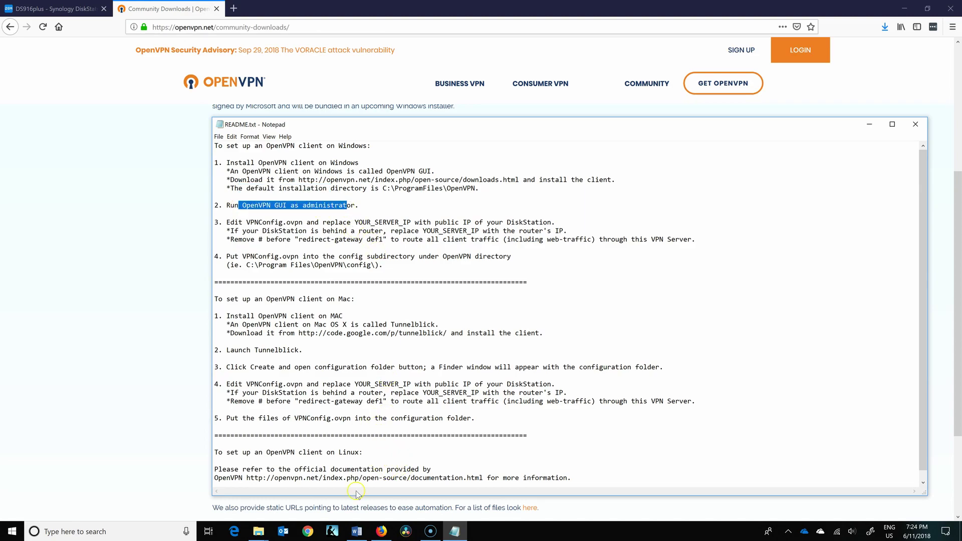
# Step: Run openvpn-install-2.4.6-I602(1).exe from Downloads and install with default settings, skipping the readme
pyautogui.moveTo(257, 529)
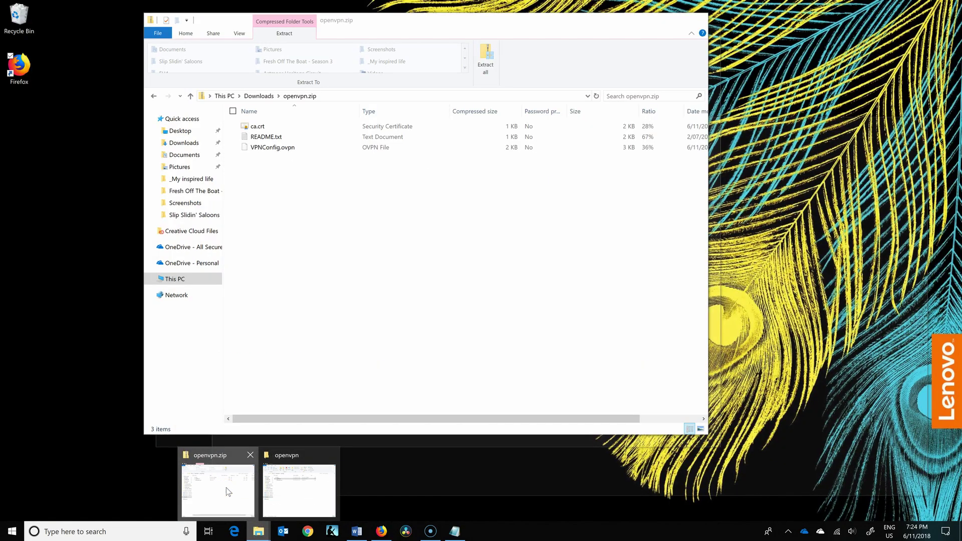
pyautogui.click(227, 491)
pyautogui.click(198, 145)
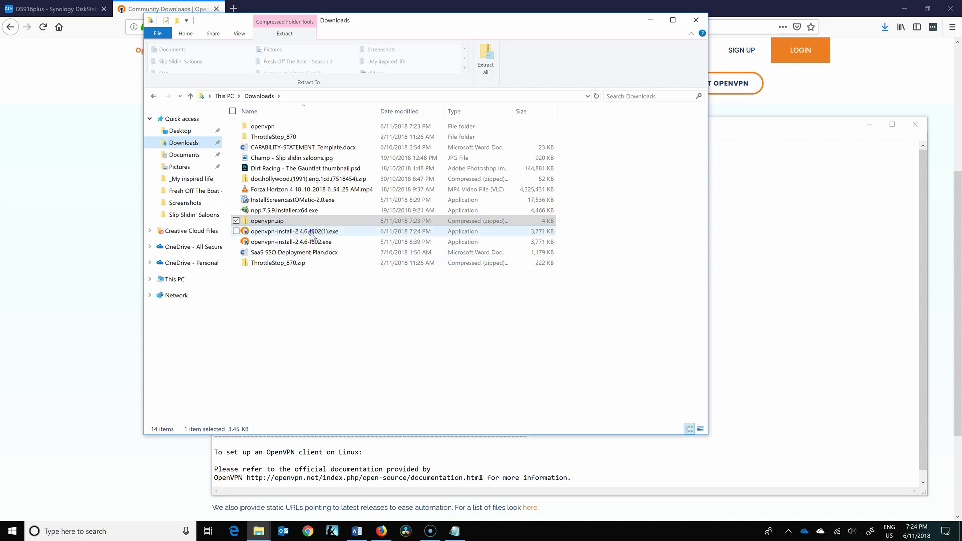
pyautogui.doubleClick(325, 232)
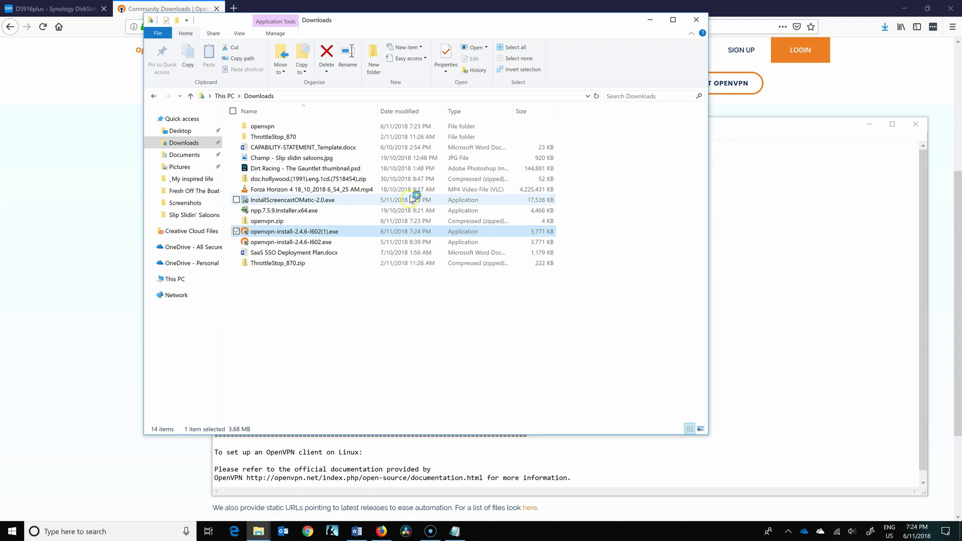
pyautogui.click(537, 347)
pyautogui.click(538, 347)
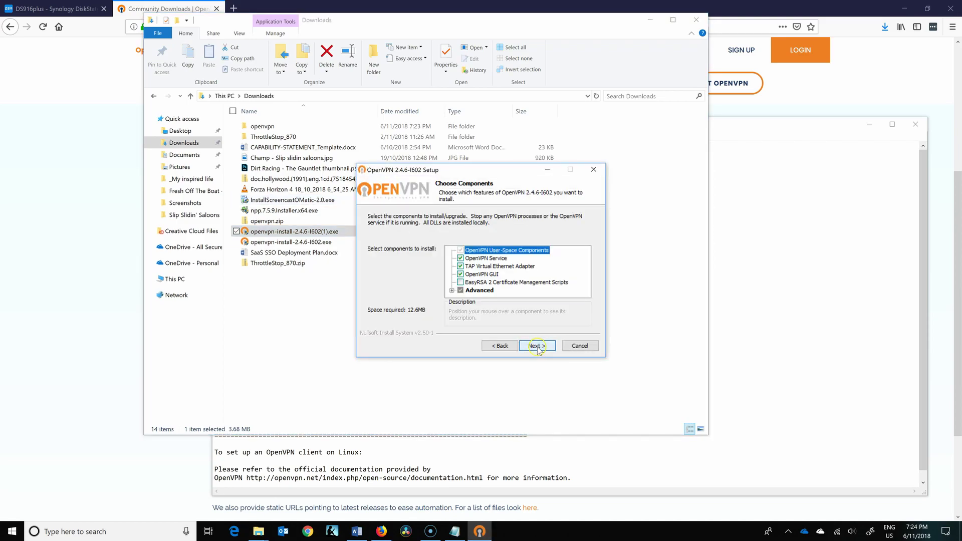
pyautogui.click(536, 347)
pyautogui.click(537, 346)
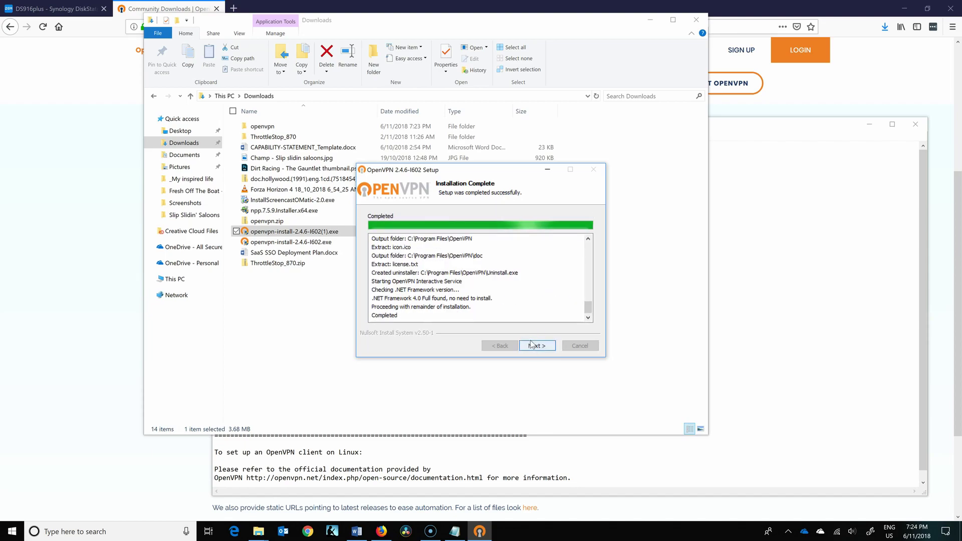
pyautogui.click(539, 345)
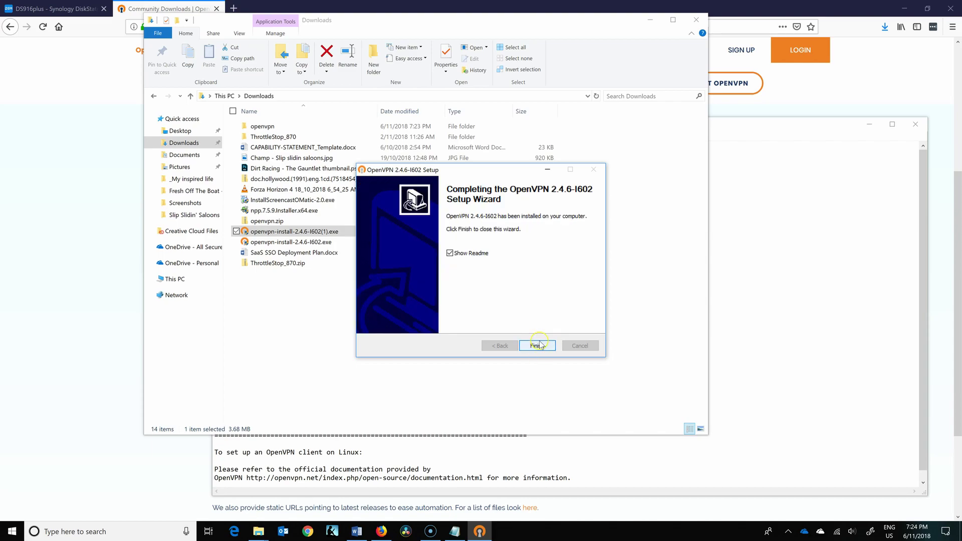
pyautogui.click(462, 254)
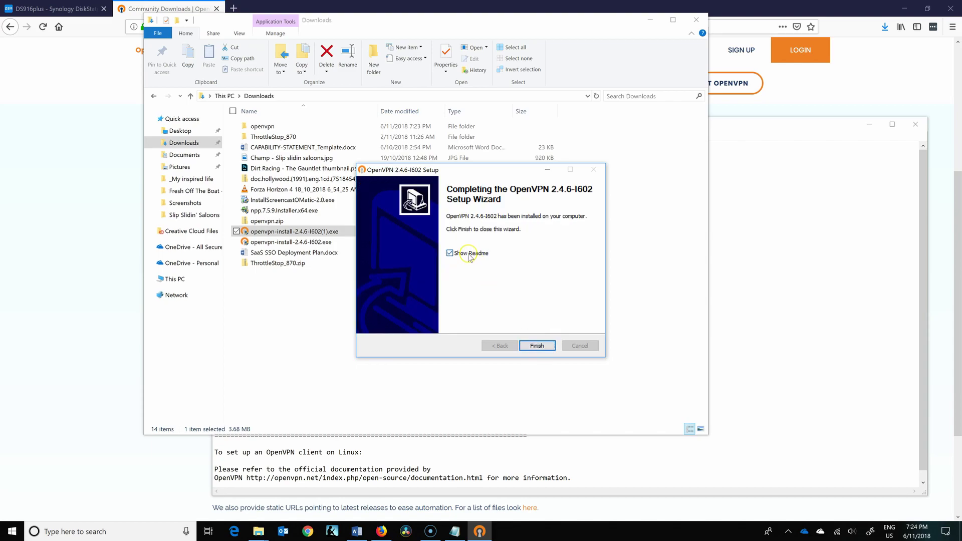
pyautogui.click(546, 346)
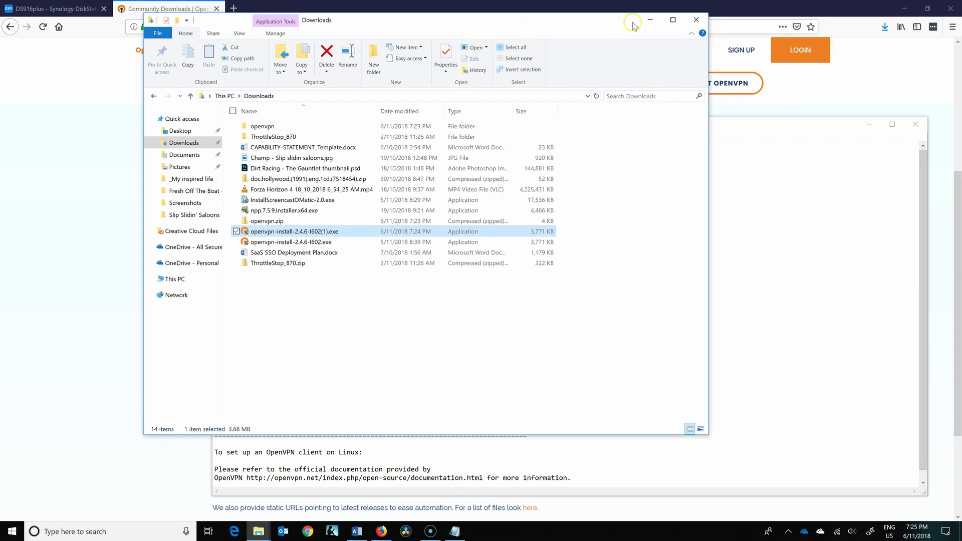
# Step: Open VPNConfig.ovpn from the extracted openvpn folder in the code editor beside the README
pyautogui.click(649, 21)
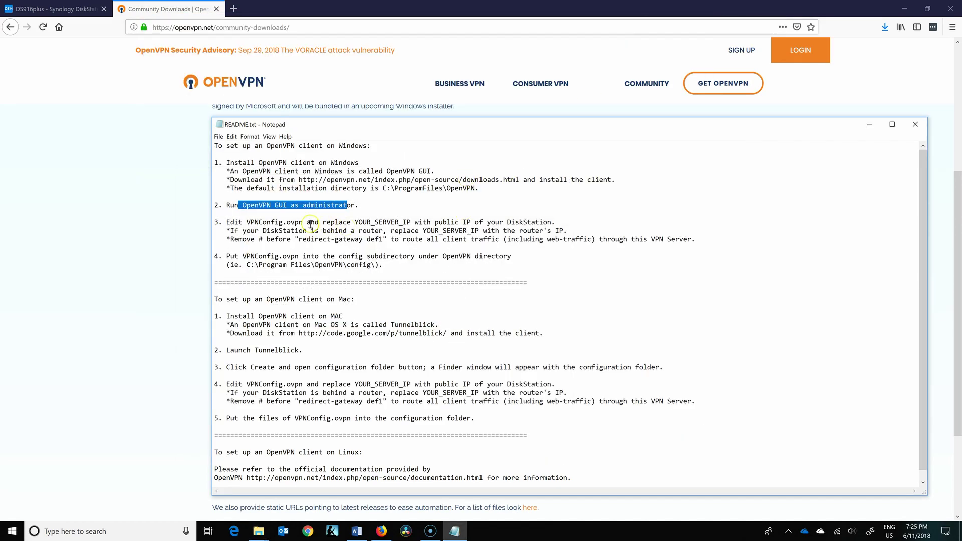
pyautogui.moveTo(247, 222); pyautogui.dragTo(291, 221)
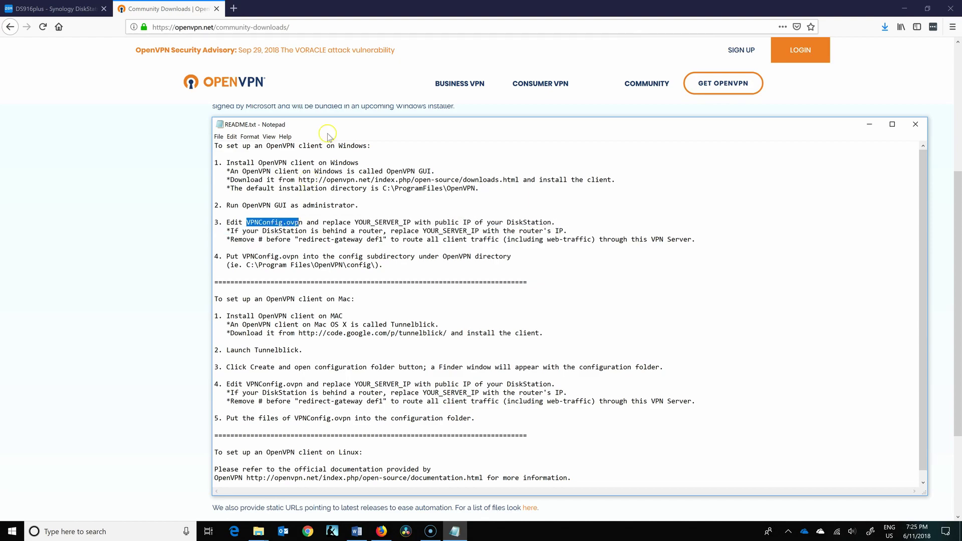
pyautogui.moveTo(338, 125); pyautogui.dragTo(566, 132)
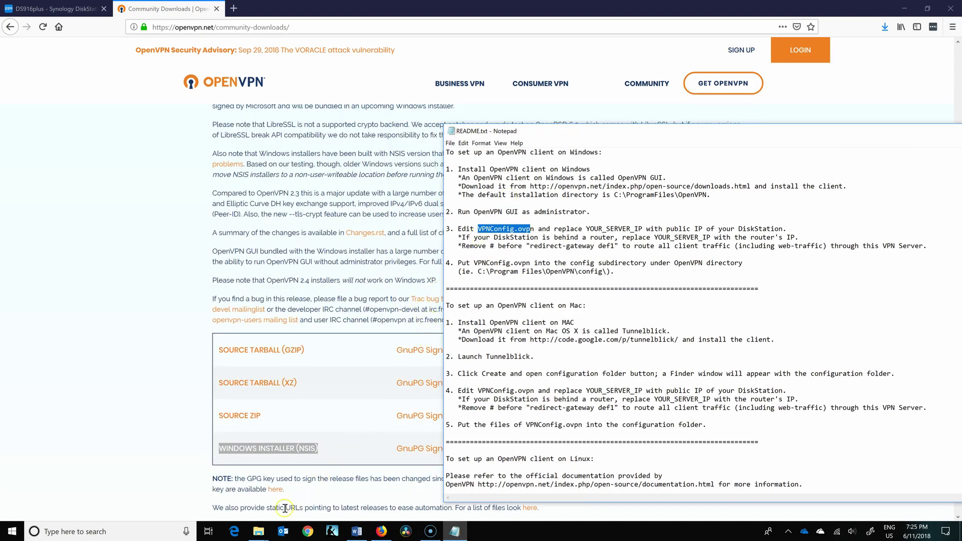
pyautogui.click(260, 533)
pyautogui.click(265, 509)
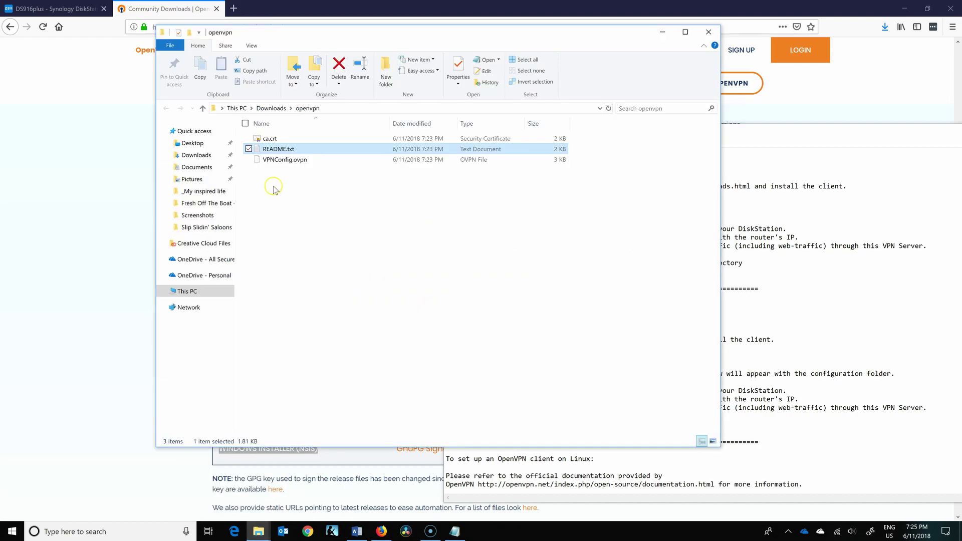
pyautogui.click(281, 161)
pyautogui.rightClick(281, 164)
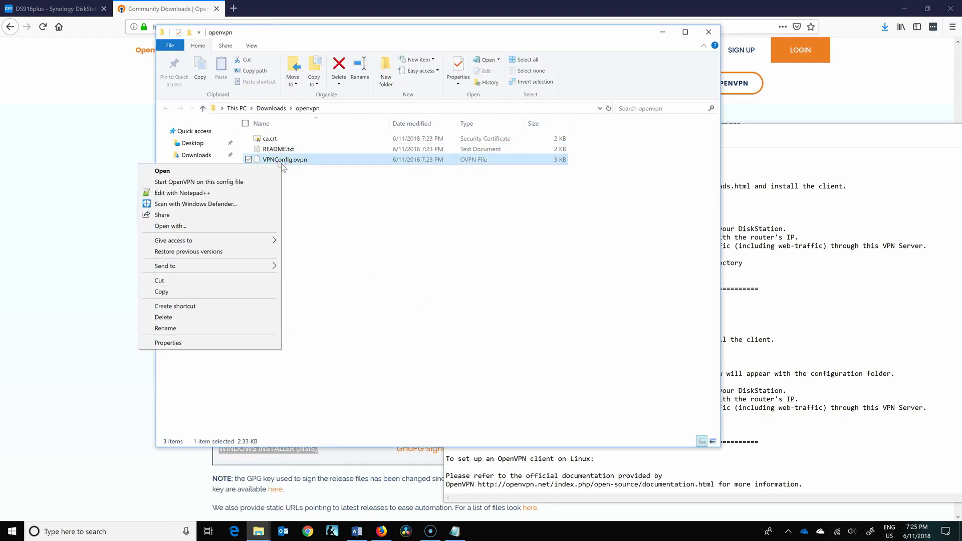
pyautogui.click(194, 191)
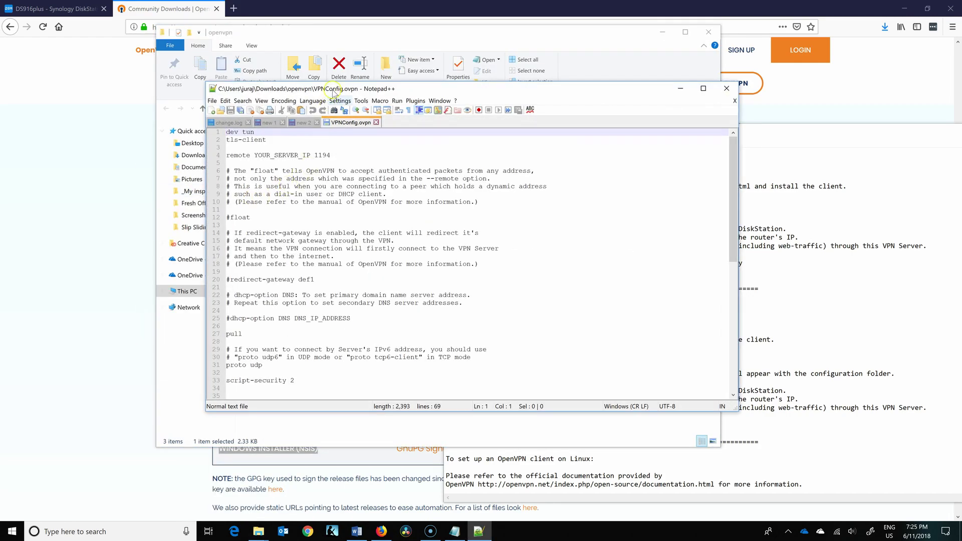
pyautogui.moveTo(328, 92); pyautogui.dragTo(211, 88)
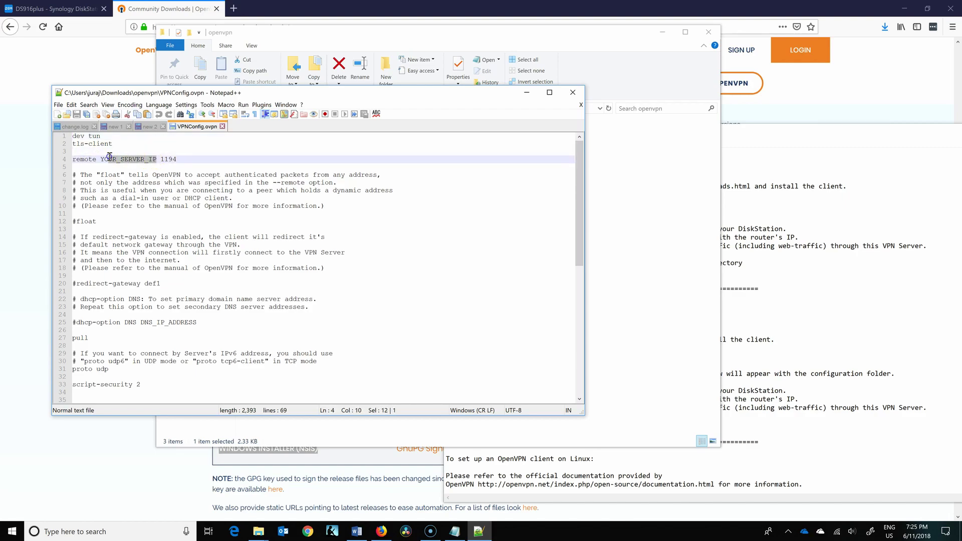
# Step: Replace YOUR_SERVER_IP with the server address, uncomment redirect-gateway def1 on line 20, and save
pyautogui.moveTo(157, 159); pyautogui.dragTo(100, 159)
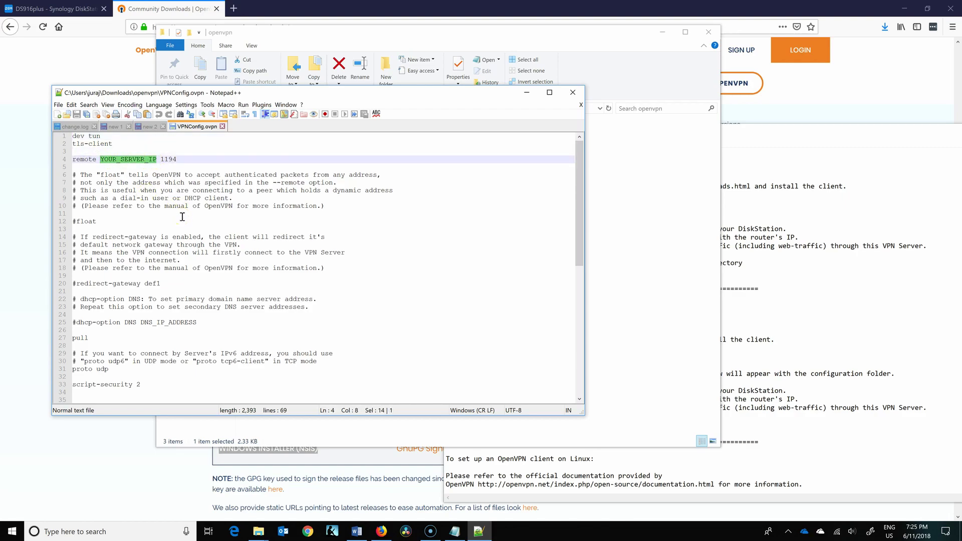
pyautogui.write('10.0.0.10')
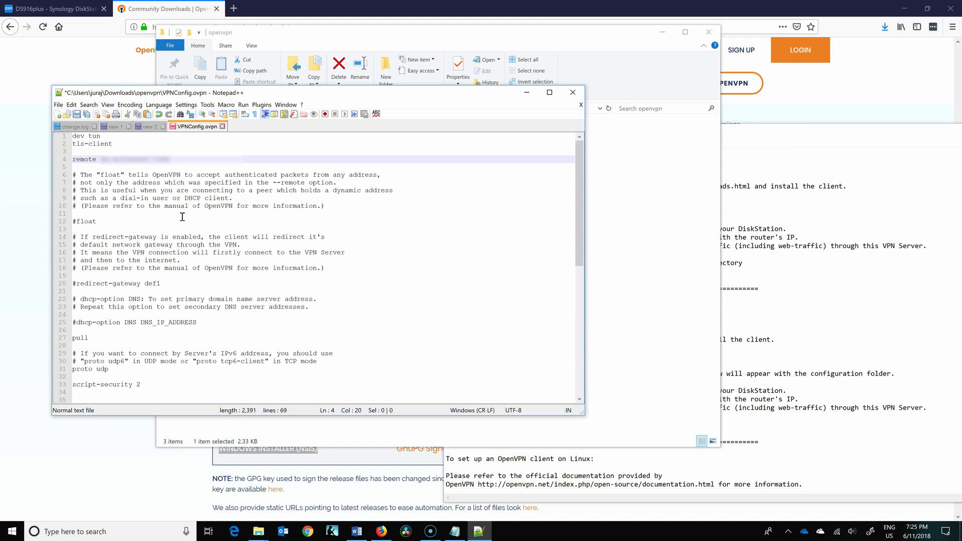
pyautogui.write('com')
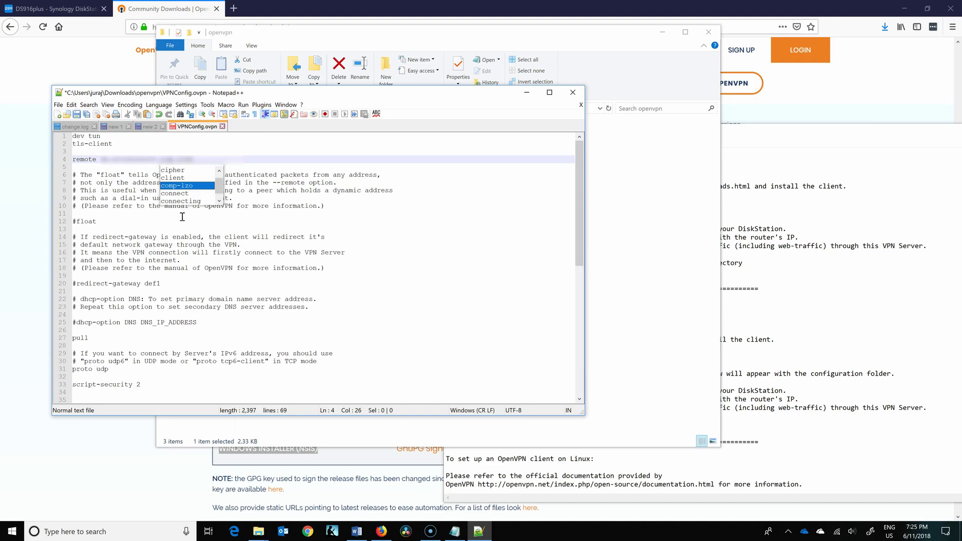
pyautogui.click(260, 206)
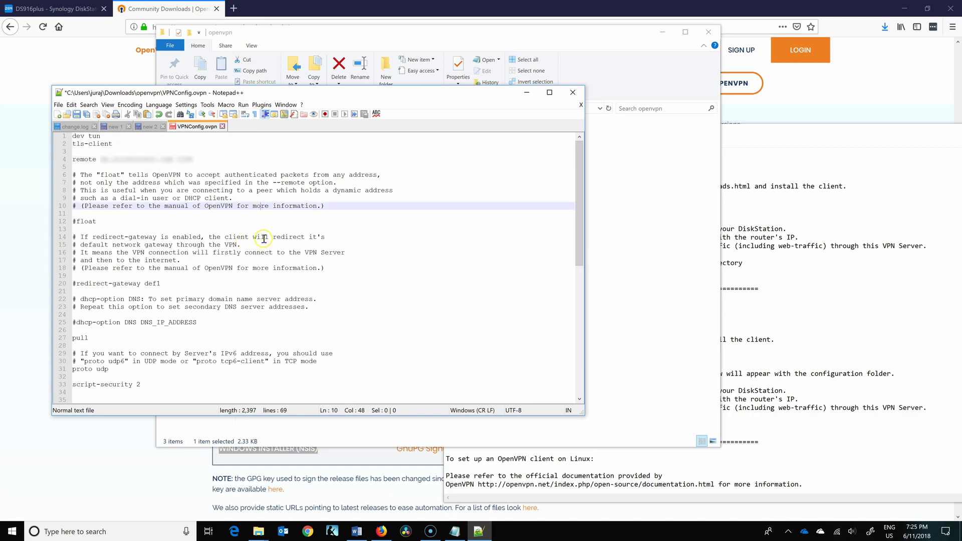
pyautogui.click(618, 239)
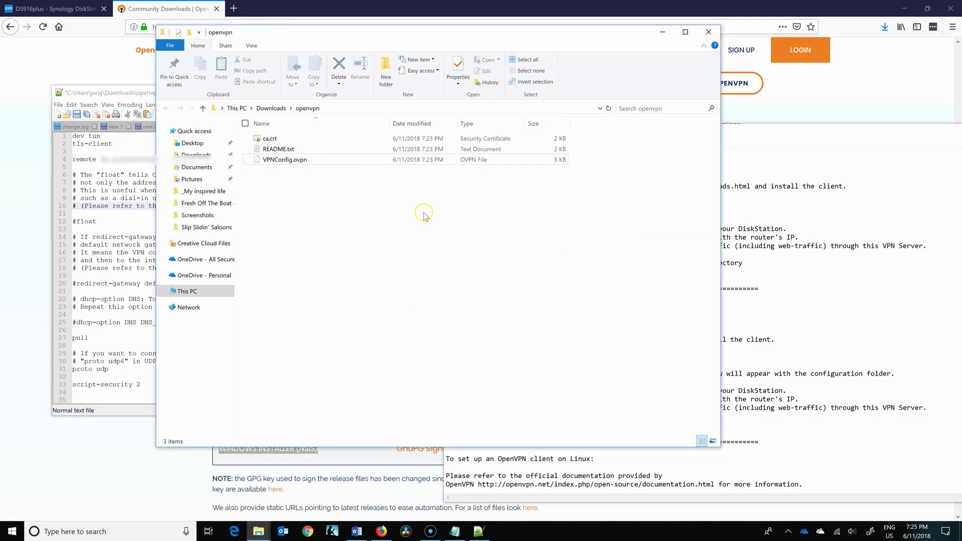
pyautogui.click(662, 32)
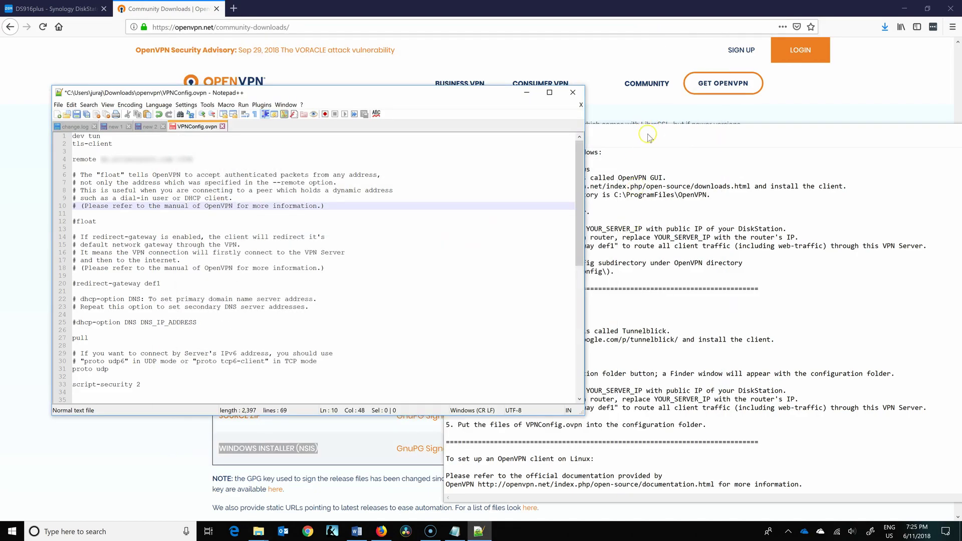
pyautogui.moveTo(648, 135); pyautogui.dragTo(592, 102)
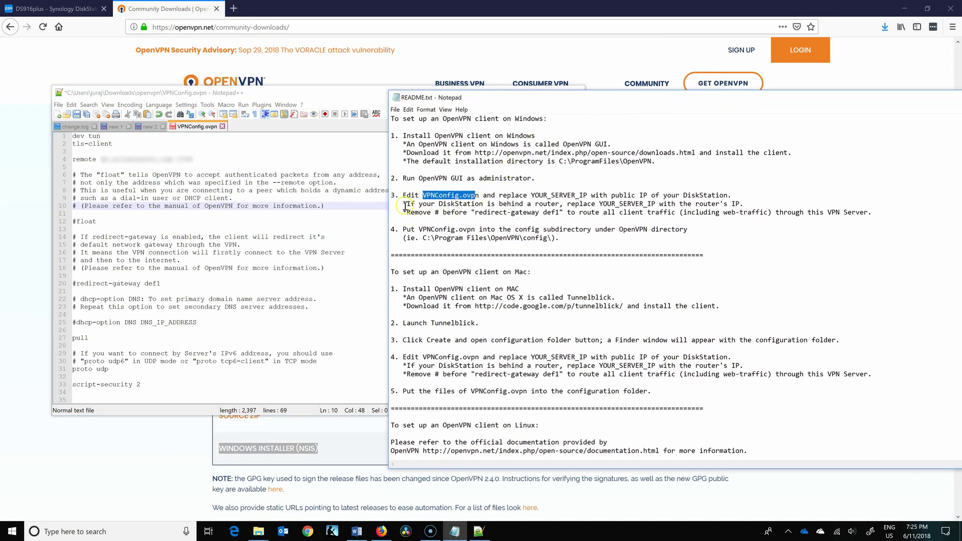
pyautogui.moveTo(465, 203); pyautogui.dragTo(481, 196)
pyautogui.click(76, 284)
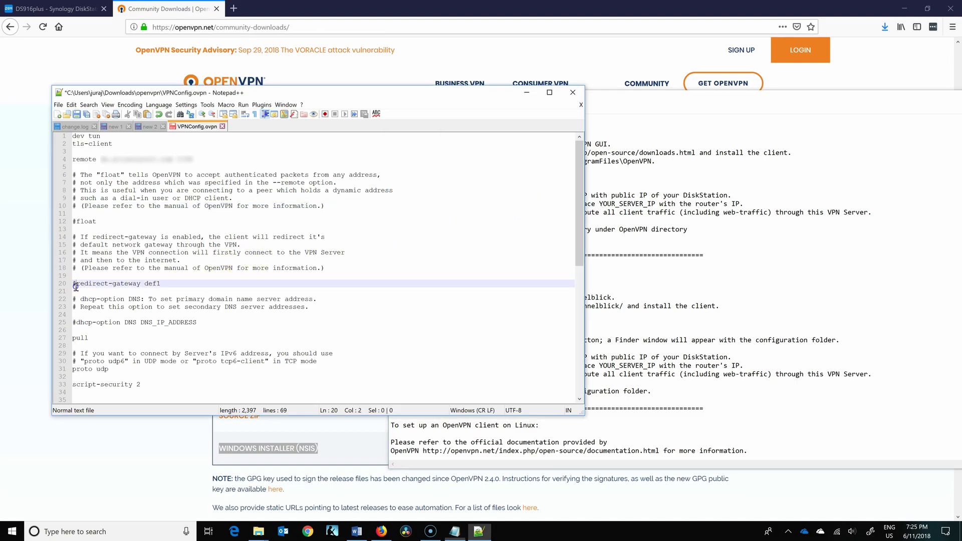
pyautogui.press('BackSpace')
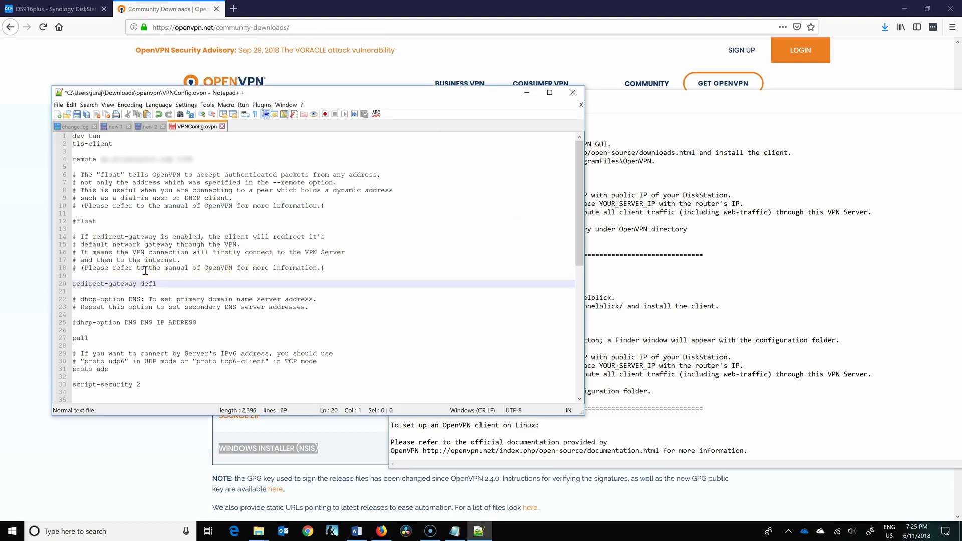
pyautogui.hotkey('ctrl', 's')
# Step: Close the config editor and reposition the README window on screen
pyautogui.click(573, 92)
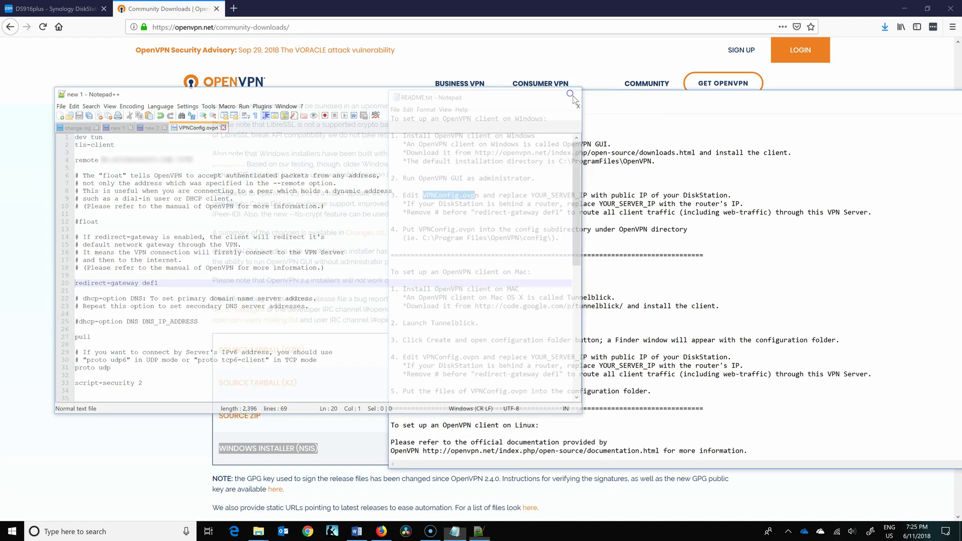
pyautogui.moveTo(603, 96); pyautogui.dragTo(428, 87)
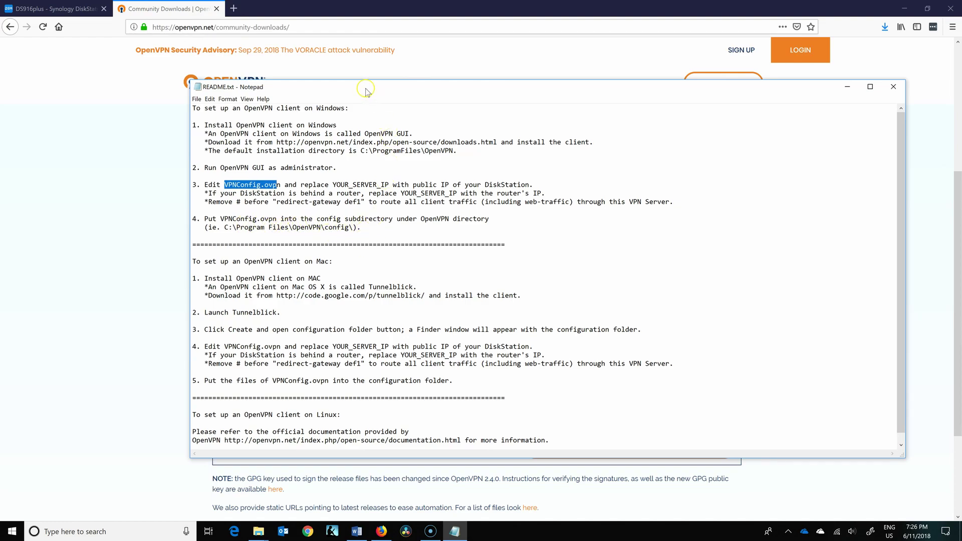
pyautogui.moveTo(365, 88); pyautogui.dragTo(463, 71)
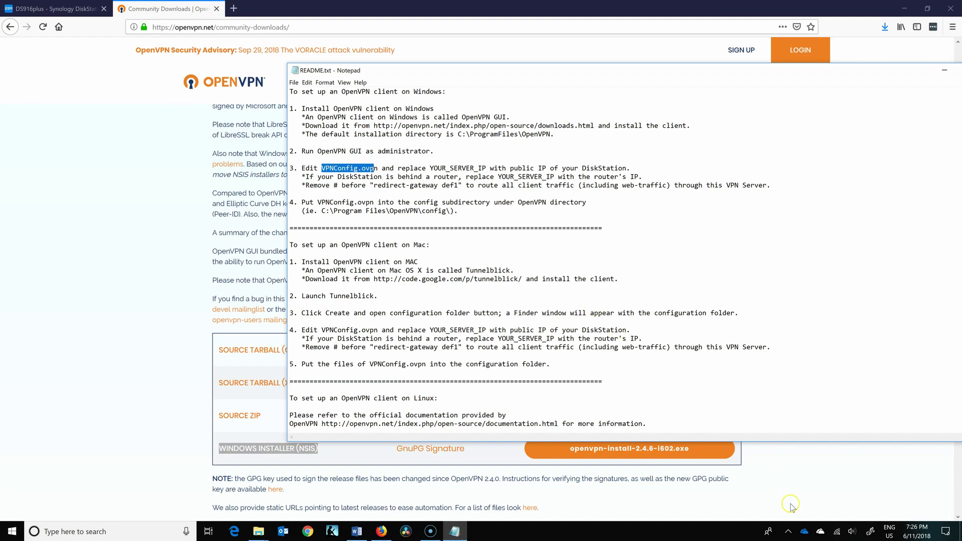
pyautogui.click(789, 533)
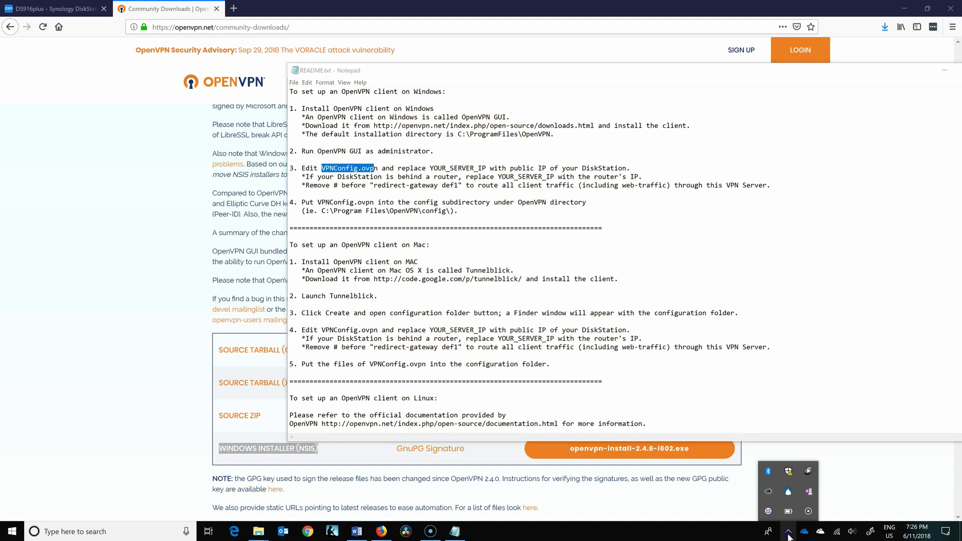
pyautogui.click(761, 536)
# Step: Launch OpenVPN GUI and import VPNConfig.ovpn from the Downloads\openvpn folder
pyautogui.press('super')
pyautogui.write('openvpn')
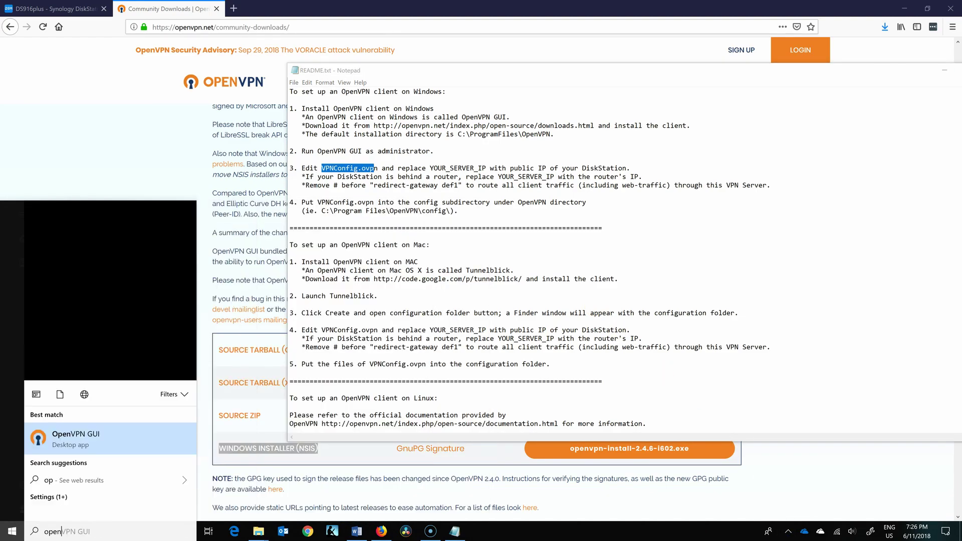
pyautogui.press('Return')
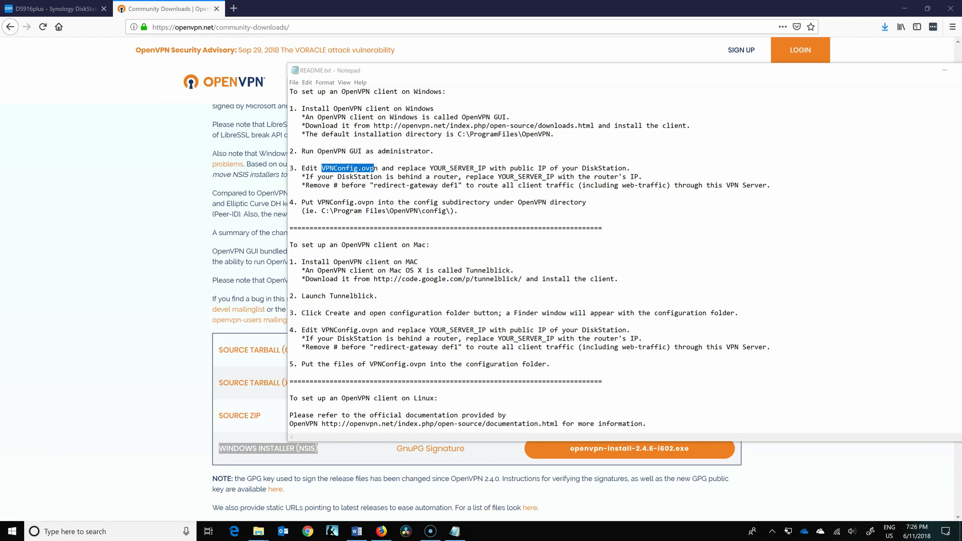
pyautogui.rightClick(789, 533)
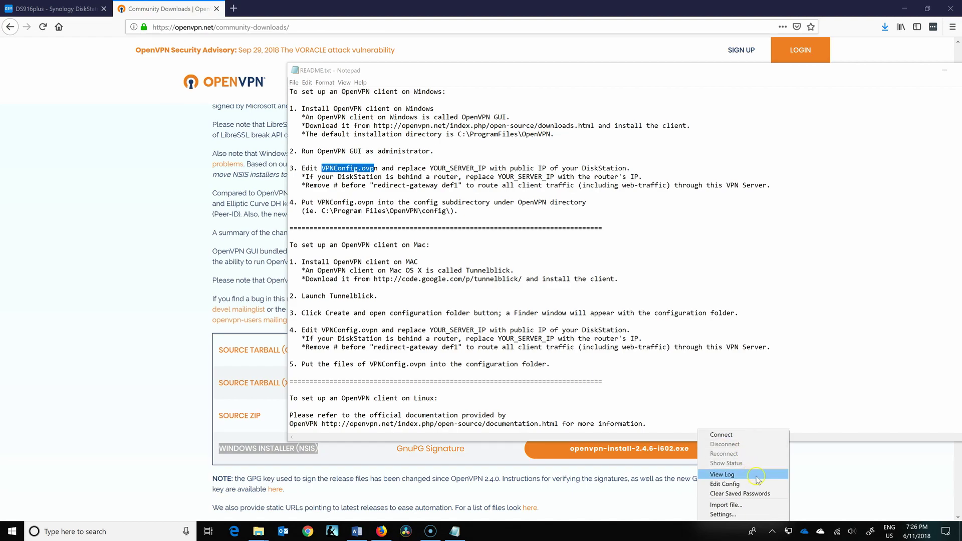
pyautogui.click(755, 506)
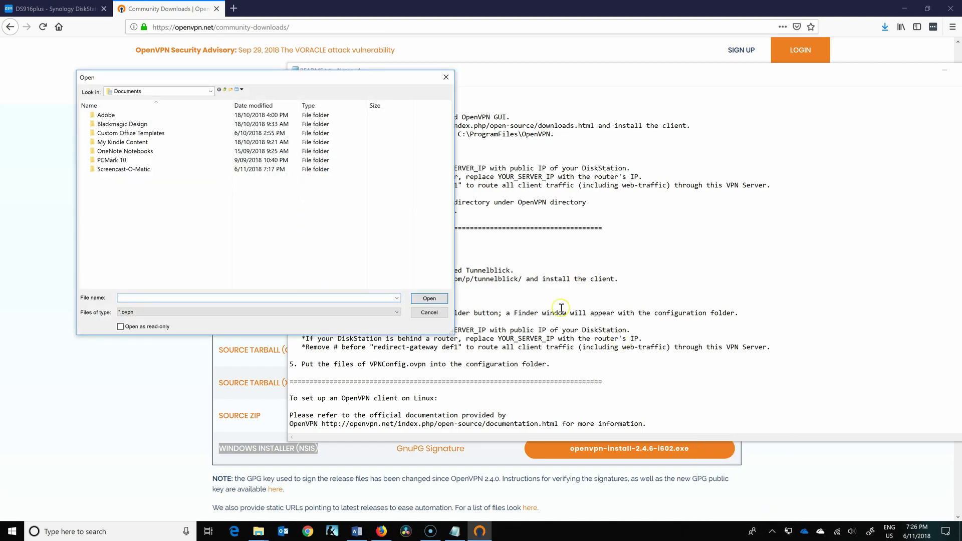
pyautogui.click(210, 91)
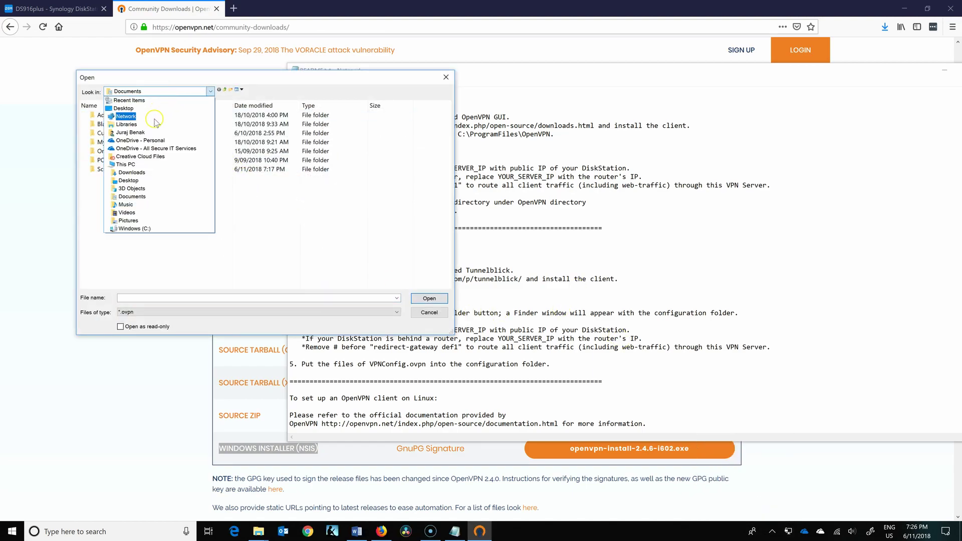
pyautogui.click(131, 172)
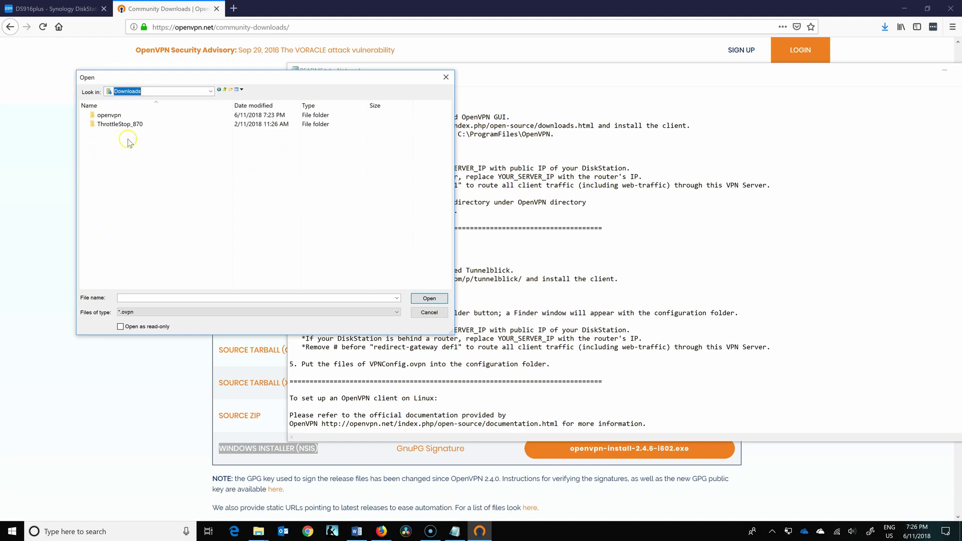
pyautogui.doubleClick(109, 116)
pyautogui.doubleClick(108, 115)
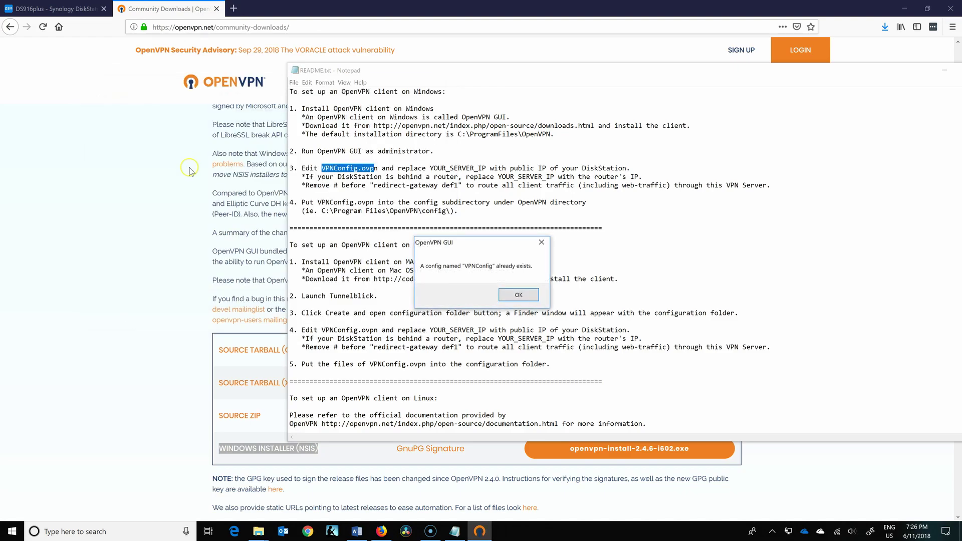
# Step: Dismiss the import message and open File Explorer at the README's OpenVPN config path
pyautogui.click(517, 295)
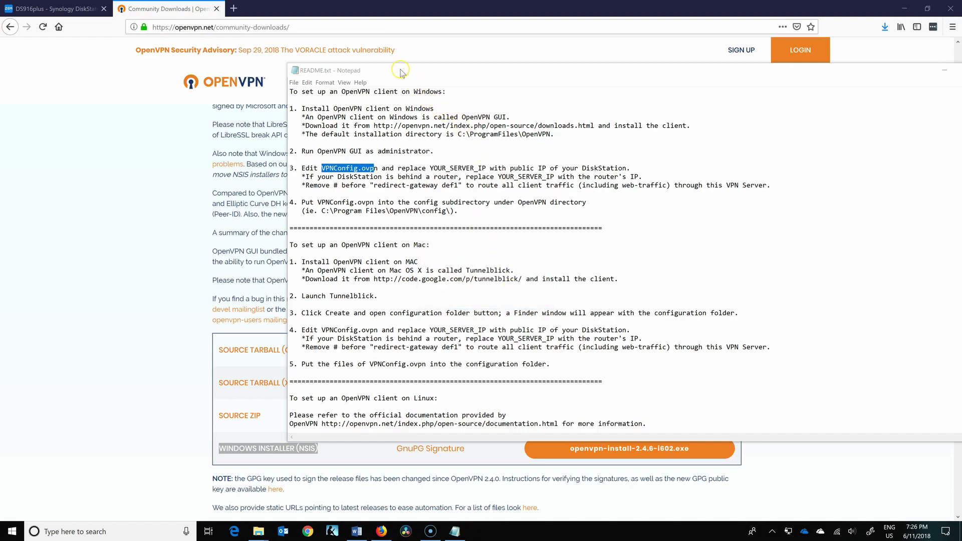
pyautogui.moveTo(401, 71); pyautogui.dragTo(532, 80)
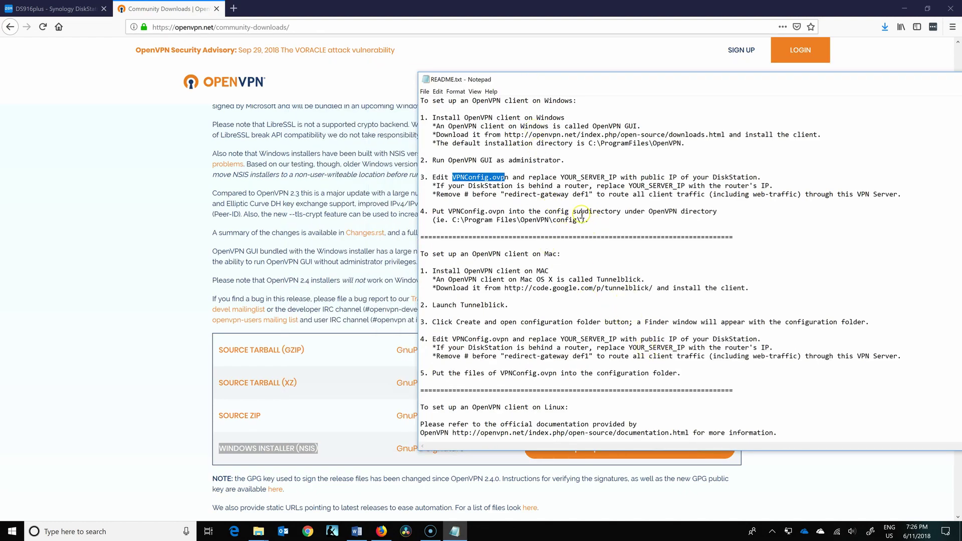
pyautogui.moveTo(581, 220); pyautogui.dragTo(451, 223)
pyautogui.hotkey('ctrl', 'c')
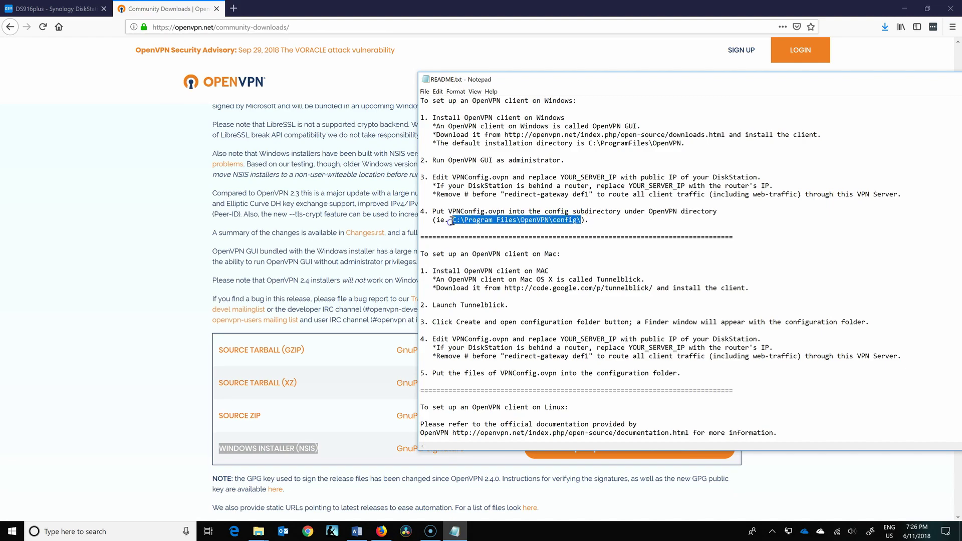
pyautogui.press('super+e')
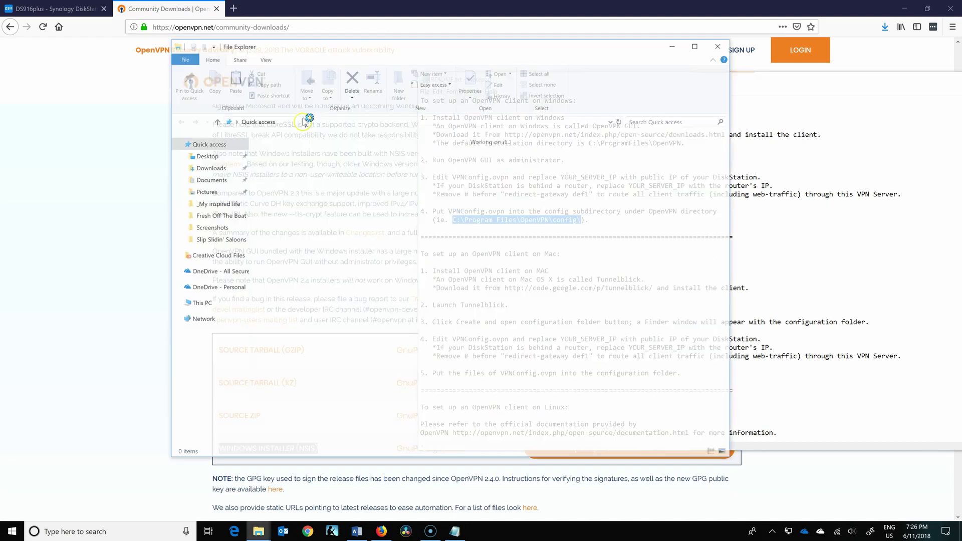
pyautogui.click(279, 120)
pyautogui.hotkey('ctrl', 'v')
pyautogui.press('Return')
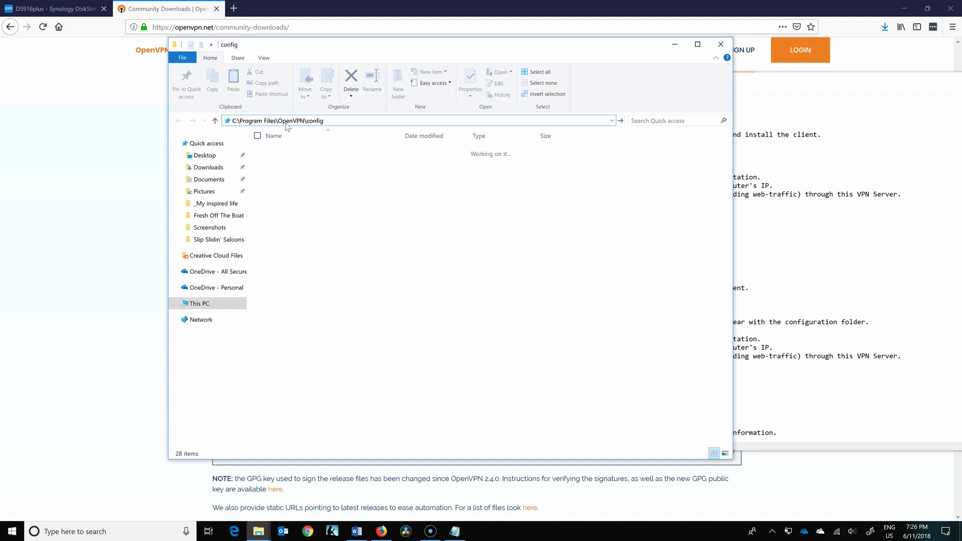
# Step: Navigate from the C: drive to the user's OpenVPN\config\VPNConfig folder
pyautogui.moveTo(359, 45); pyautogui.dragTo(236, 47)
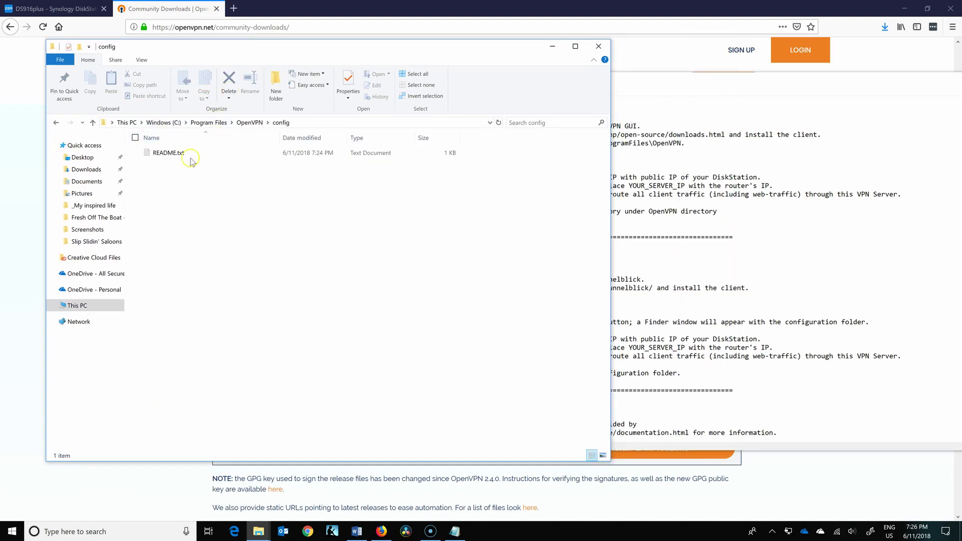
pyautogui.click(162, 122)
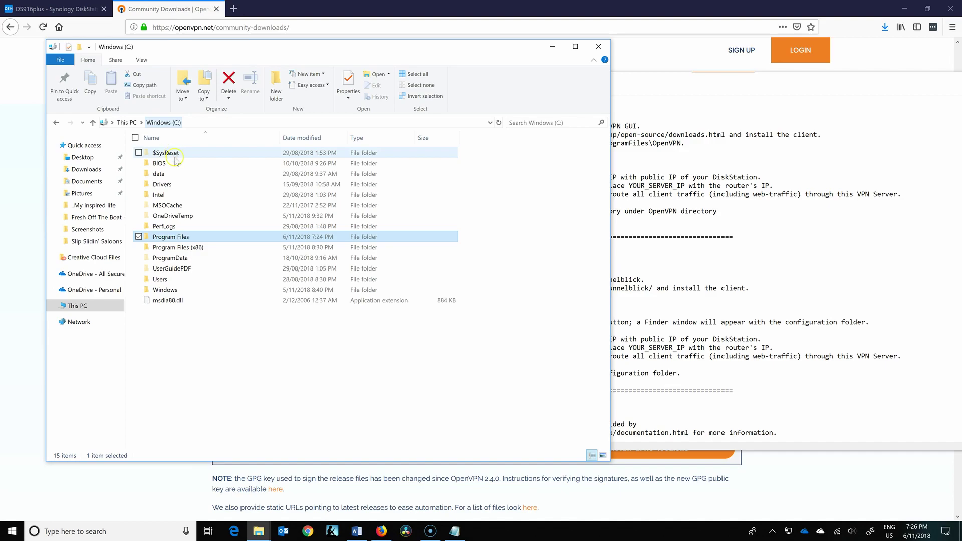
pyautogui.doubleClick(189, 279)
pyautogui.doubleClick(166, 163)
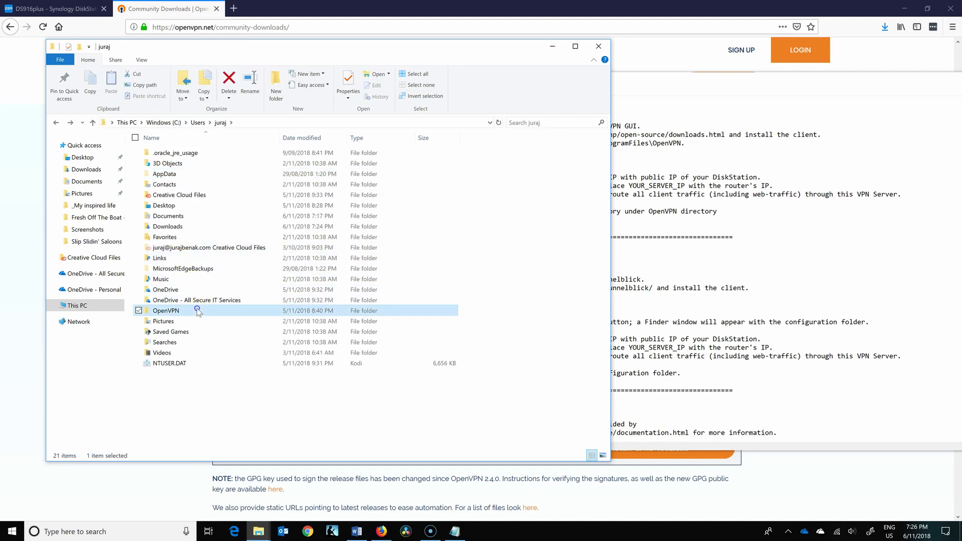
pyautogui.doubleClick(166, 307)
pyautogui.doubleClick(167, 154)
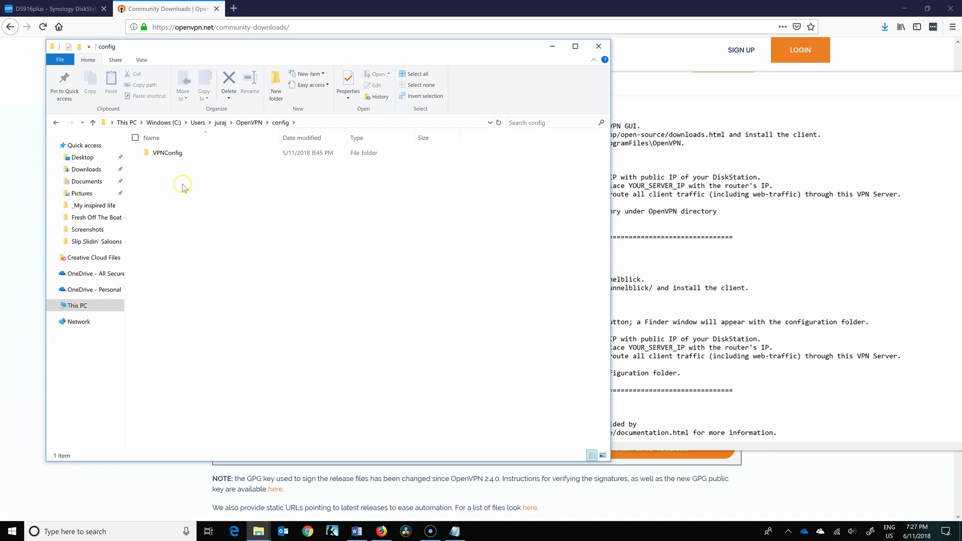
pyautogui.click(176, 157)
pyautogui.doubleClick(176, 156)
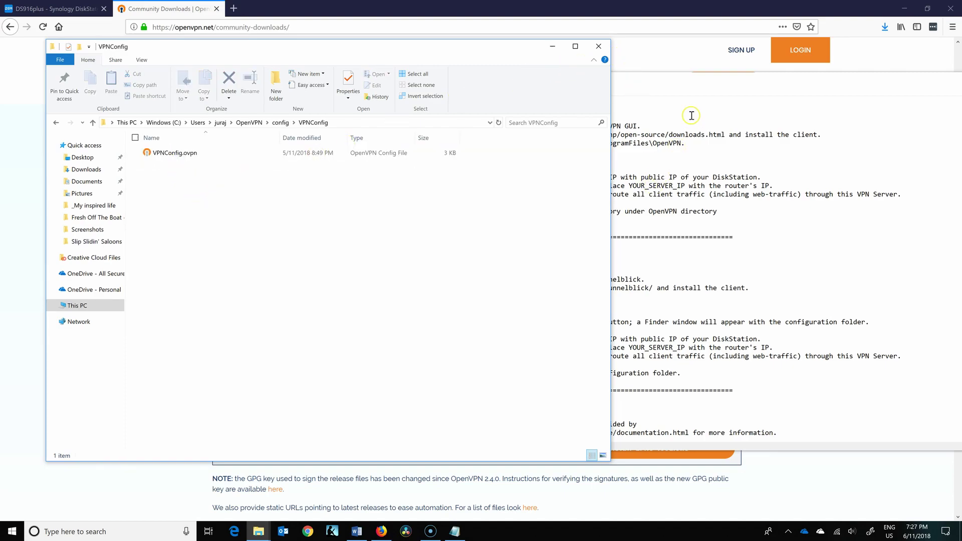
# Step: Drag the edited VPNConfig.ovpn from Downloads\openvpn into that folder, replacing the existing file
pyautogui.moveTo(693, 88); pyautogui.dragTo(551, 110)
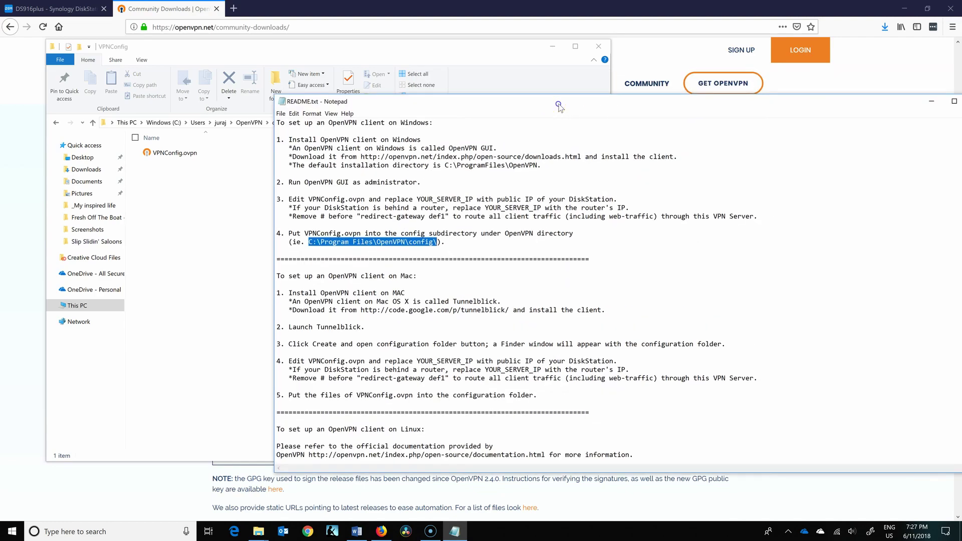
pyautogui.click(933, 103)
pyautogui.moveTo(264, 532)
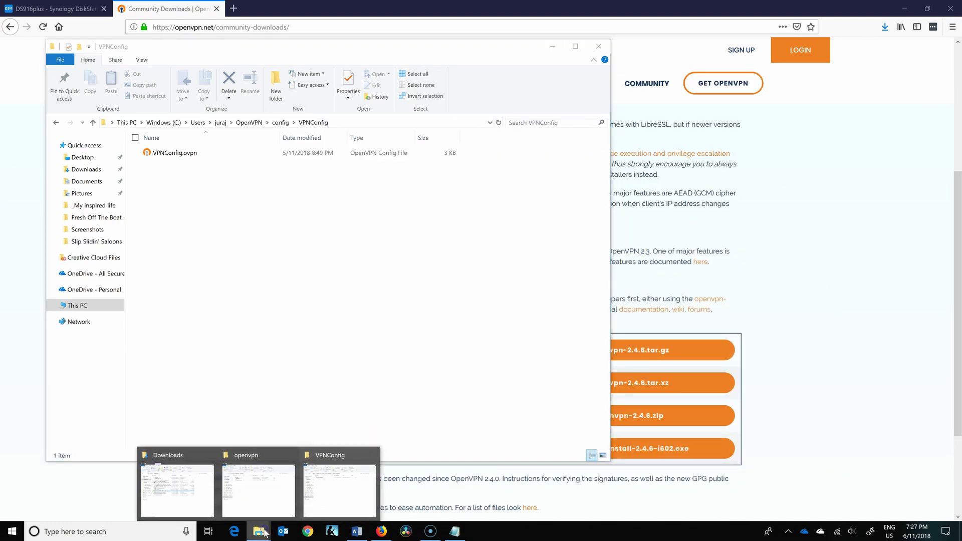
pyautogui.click(255, 487)
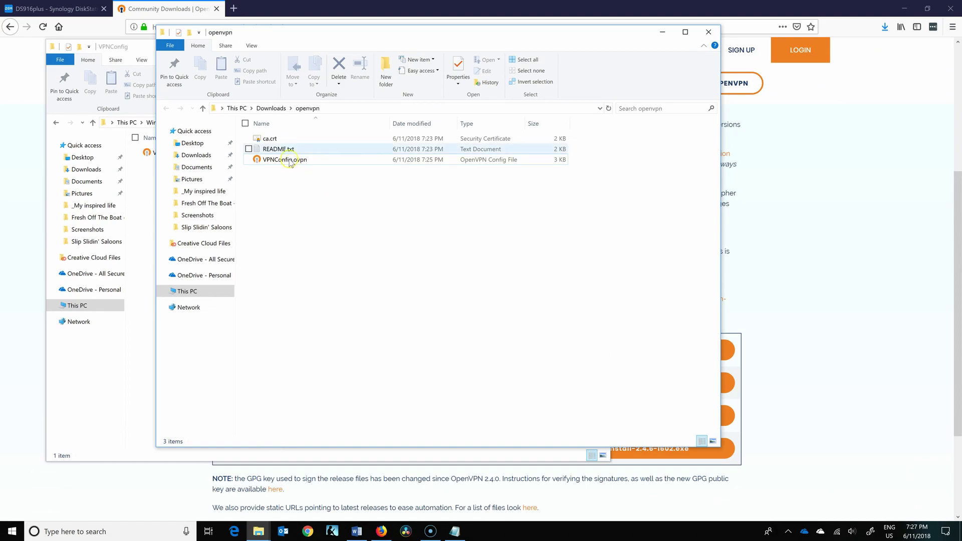
pyautogui.moveTo(302, 36); pyautogui.dragTo(478, 60)
pyautogui.moveTo(462, 183); pyautogui.dragTo(260, 204)
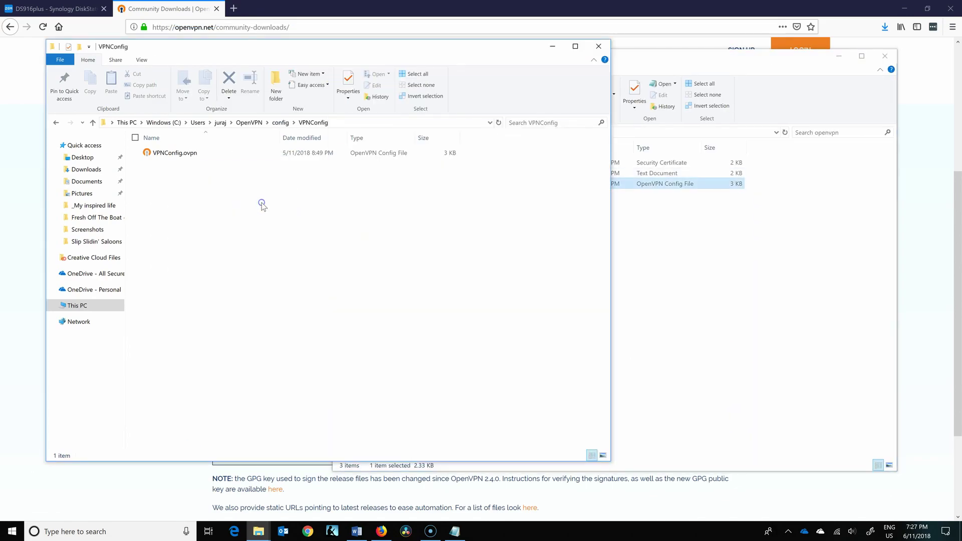
pyautogui.click(208, 271)
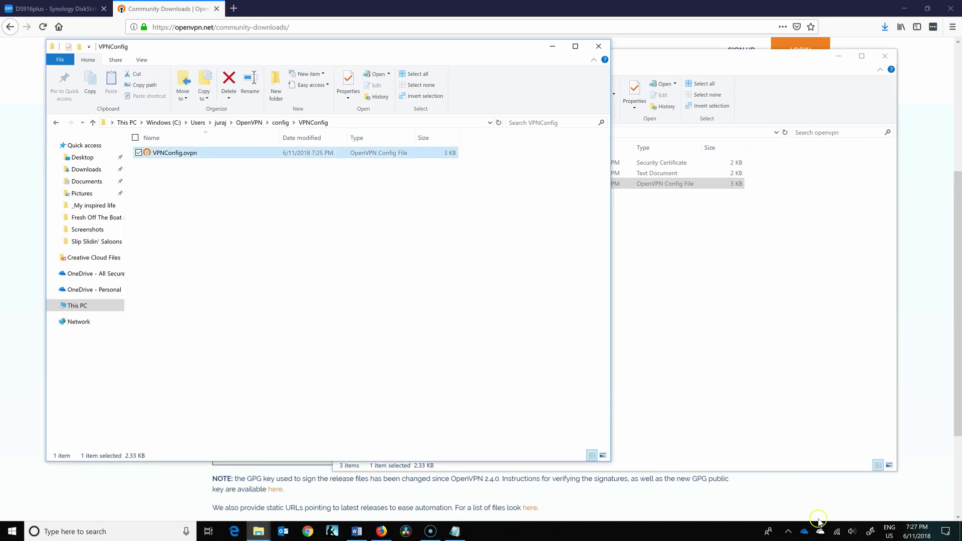
pyautogui.click(838, 533)
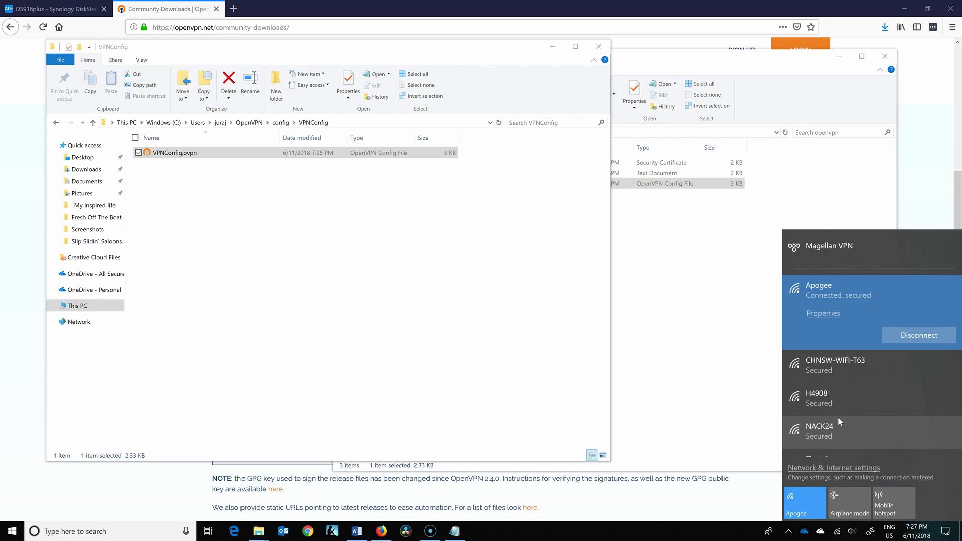
# Step: In VPN Server Privilege, uncheck PPTP and L2TP/IPSec for all and OpenVPN for admin and guest, then save
pyautogui.click(95, 10)
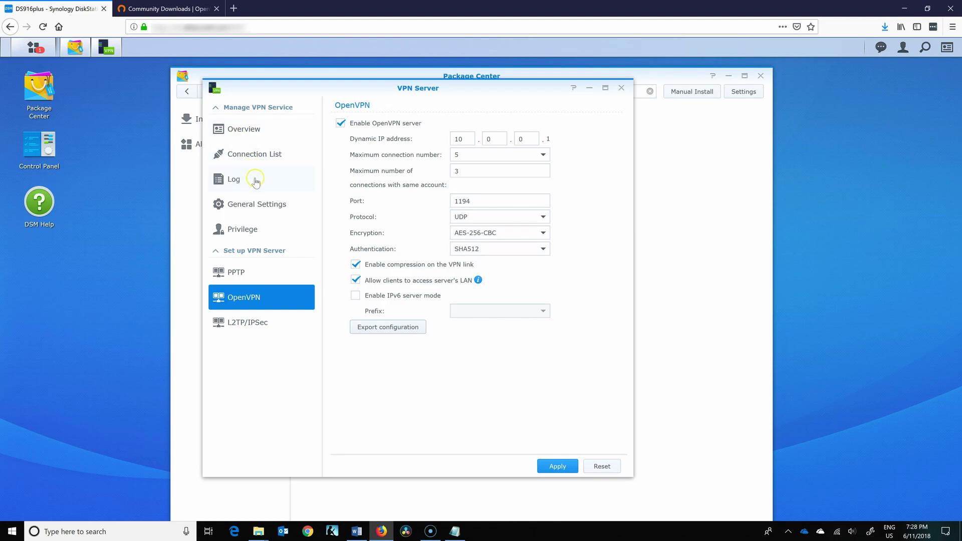
pyautogui.click(257, 228)
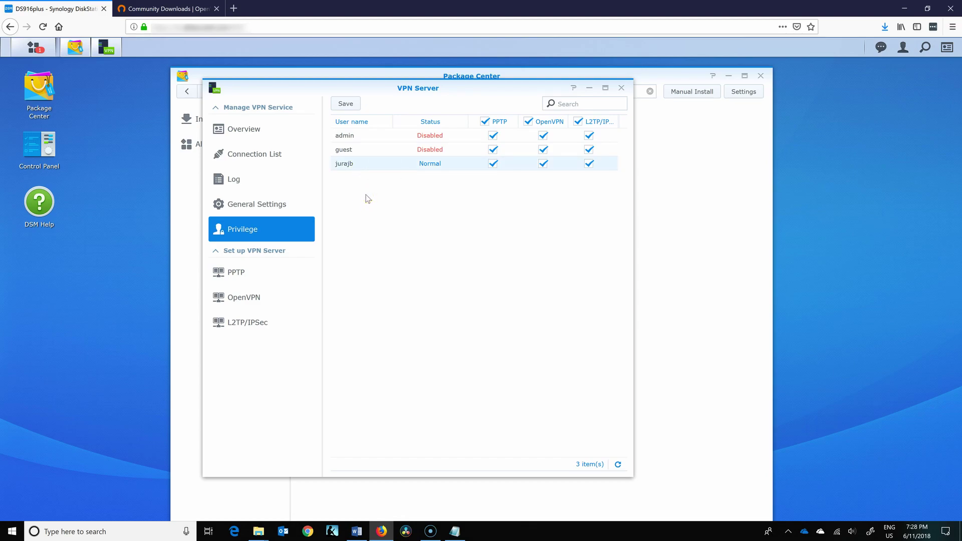
pyautogui.click(353, 216)
pyautogui.click(485, 121)
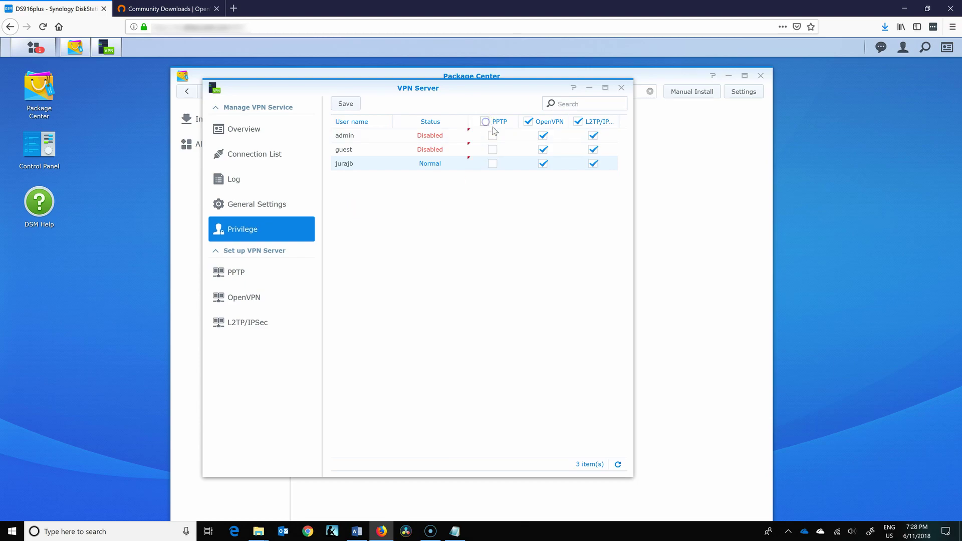
pyautogui.click(578, 122)
pyautogui.click(543, 135)
pyautogui.click(543, 150)
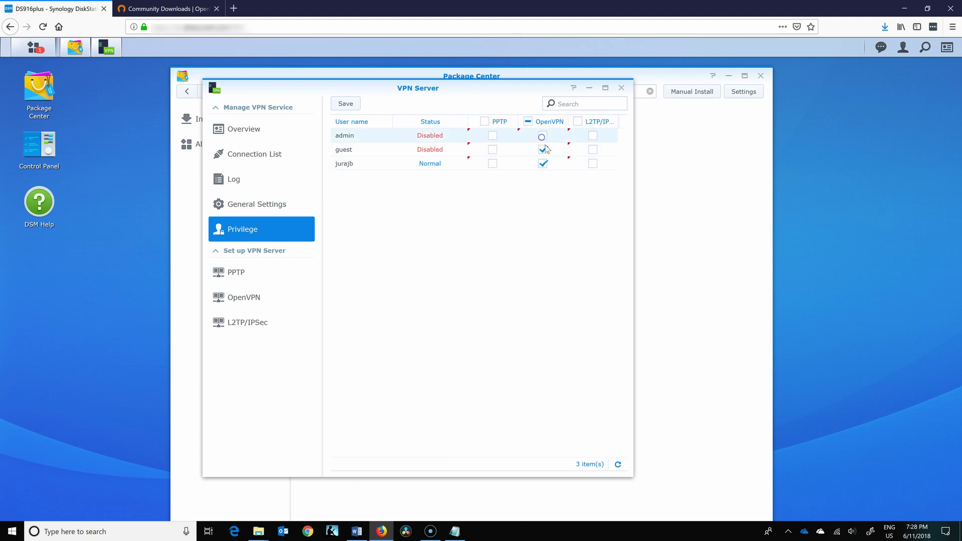
pyautogui.click(534, 179)
pyautogui.click(345, 104)
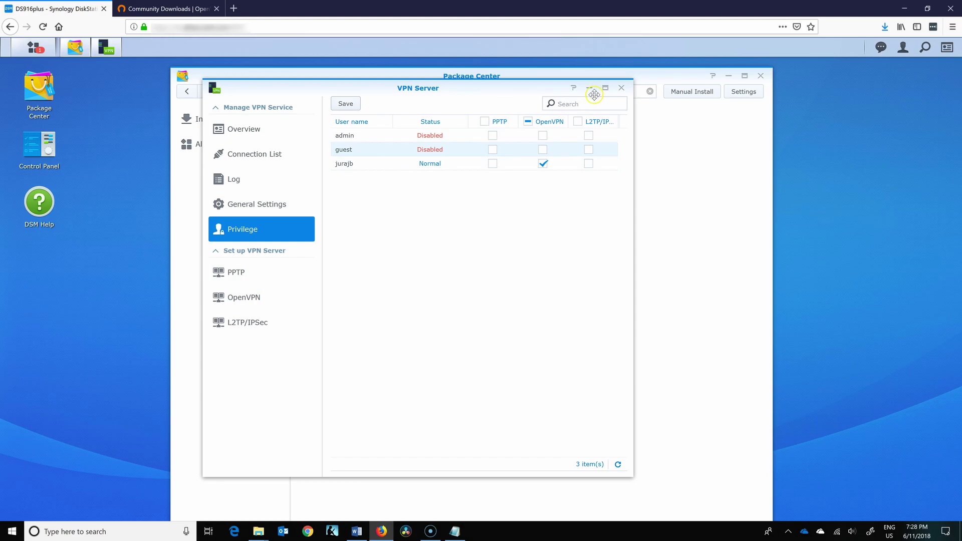
pyautogui.click(590, 88)
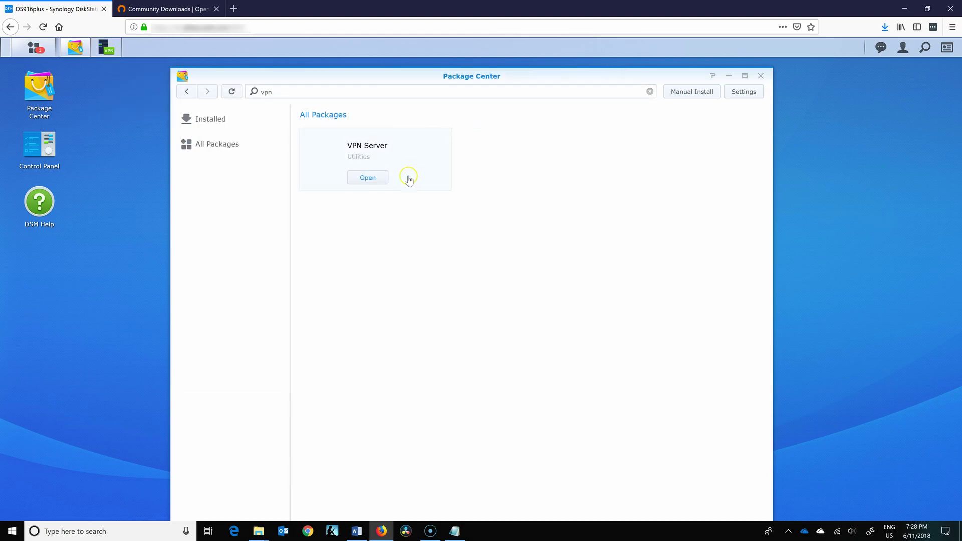
# Step: Connect the PC to the iP7 phone hotspot Wi-Fi
pyautogui.click(729, 77)
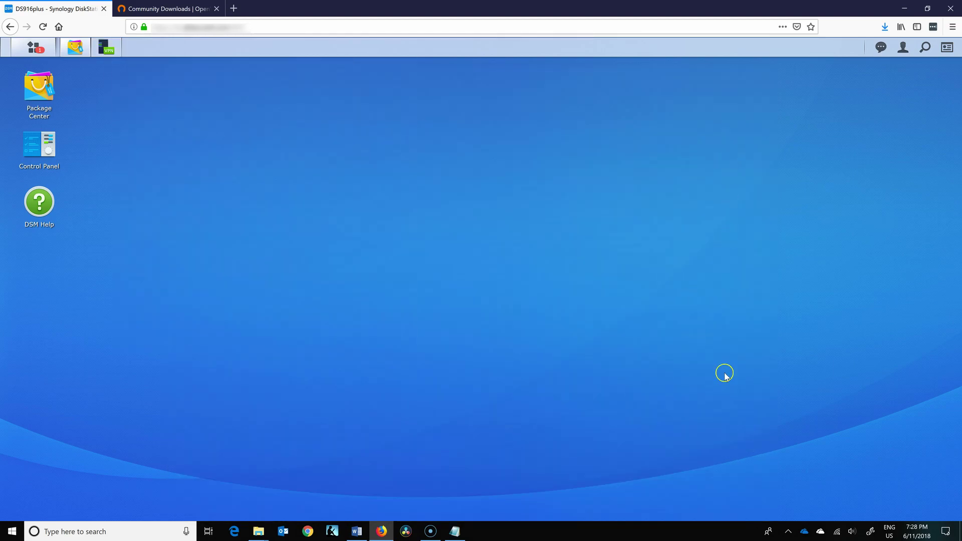
pyautogui.click(840, 532)
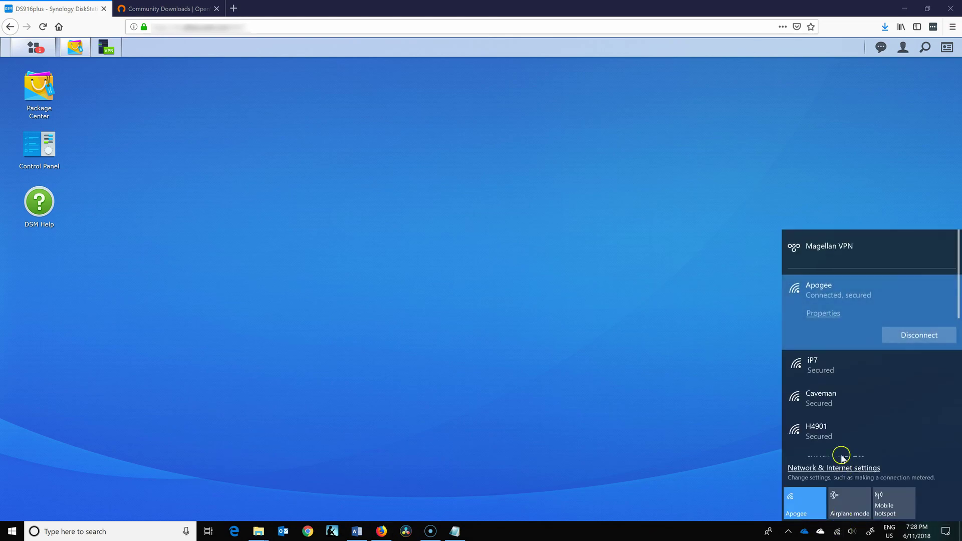
pyautogui.click(847, 369)
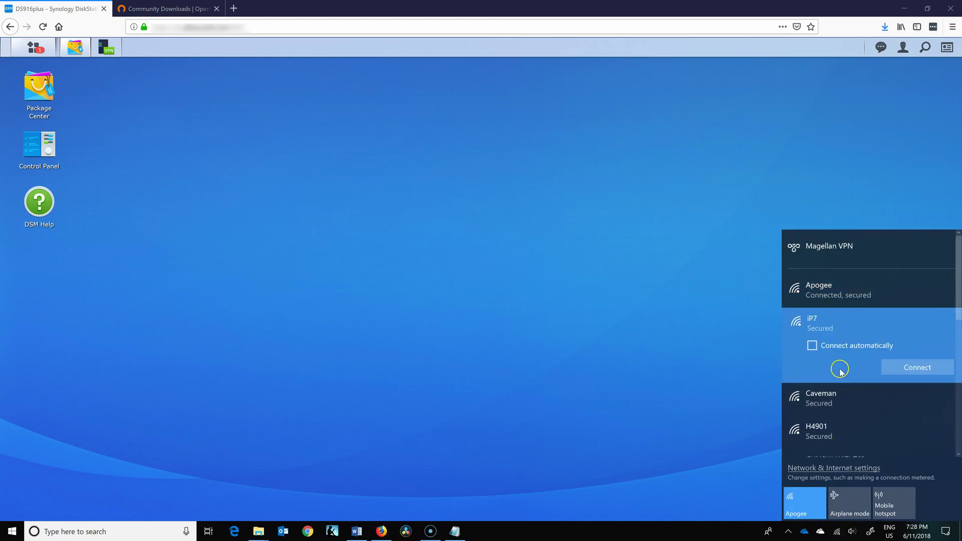
pyautogui.click(910, 368)
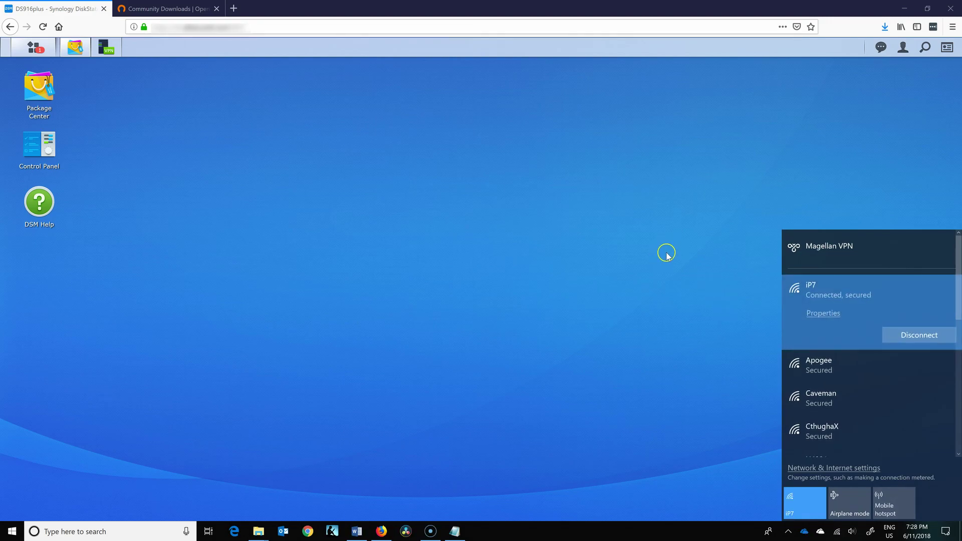
# Step: Search 'whats my ip' in a new tab and select the public address 120.17.236.2
pyautogui.click(233, 8)
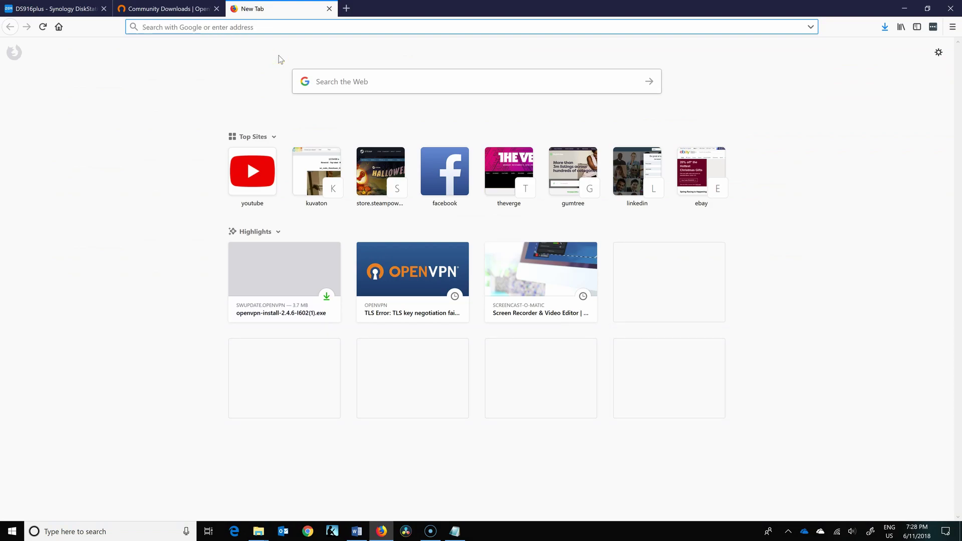
pyautogui.write('d')
pyautogui.press('BackSpace')
pyautogui.press('BackSpace')
pyautogui.write('whats m')
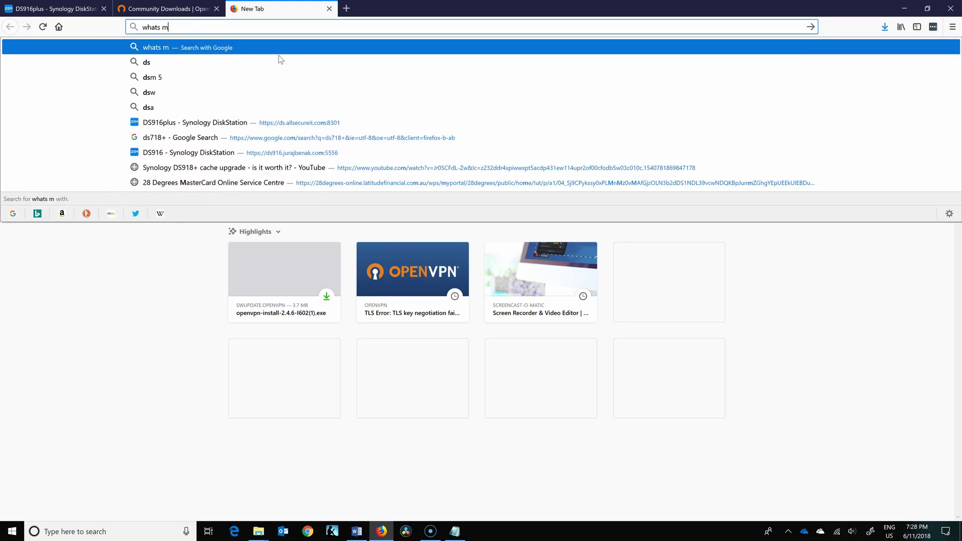
pyautogui.write('y ip')
pyautogui.press('Return')
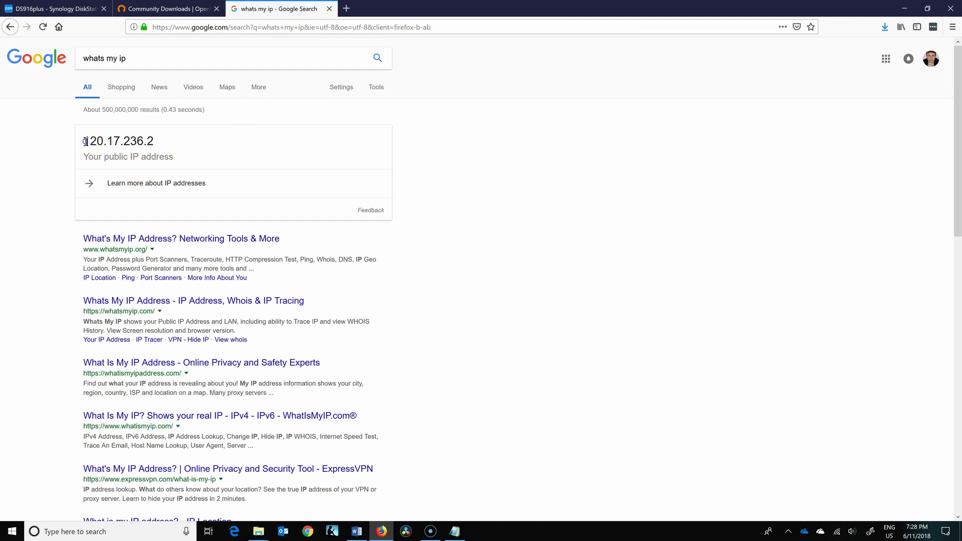
pyautogui.moveTo(86, 141); pyautogui.dragTo(151, 142)
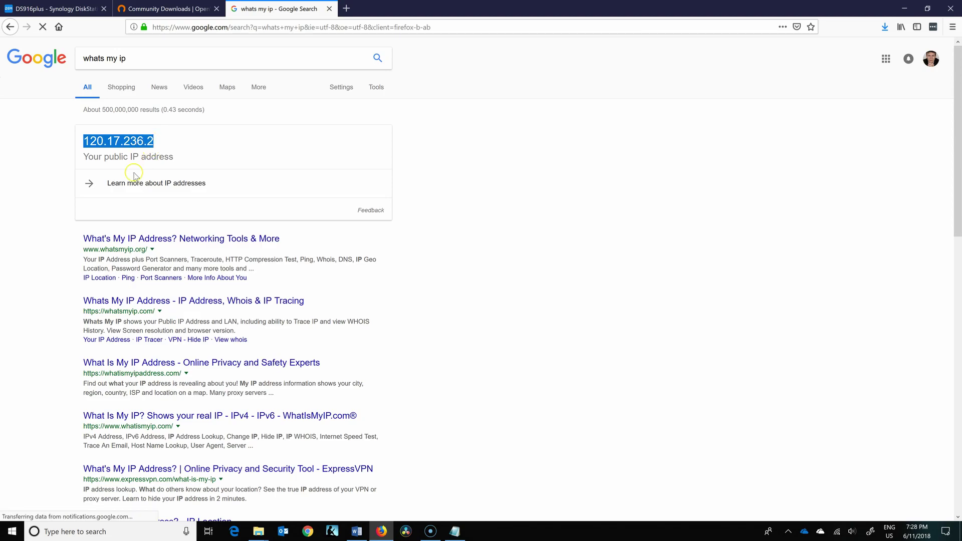
# Step: Connect the VPNConfig profile from the OpenVPN tray menu and pin its icon to the taskbar
pyautogui.click(67, 8)
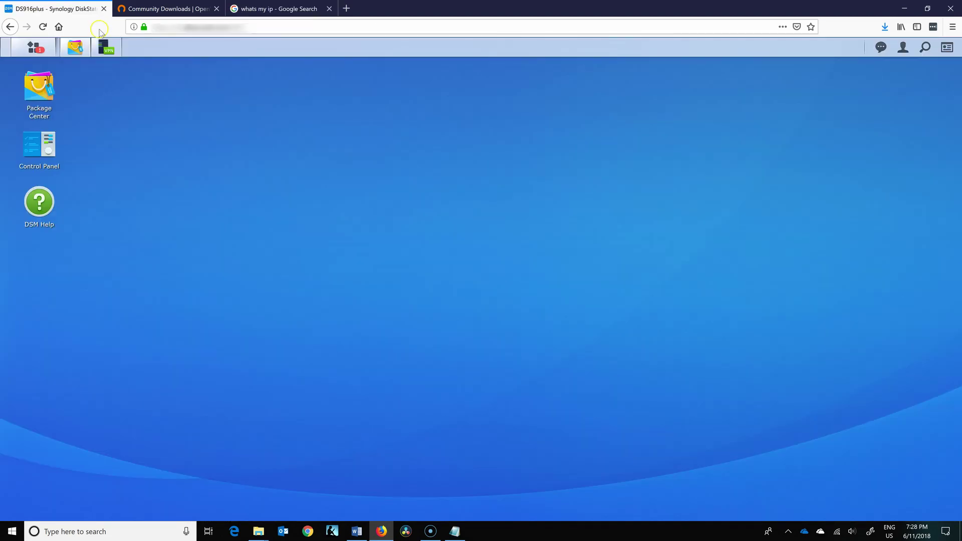
pyautogui.click(788, 531)
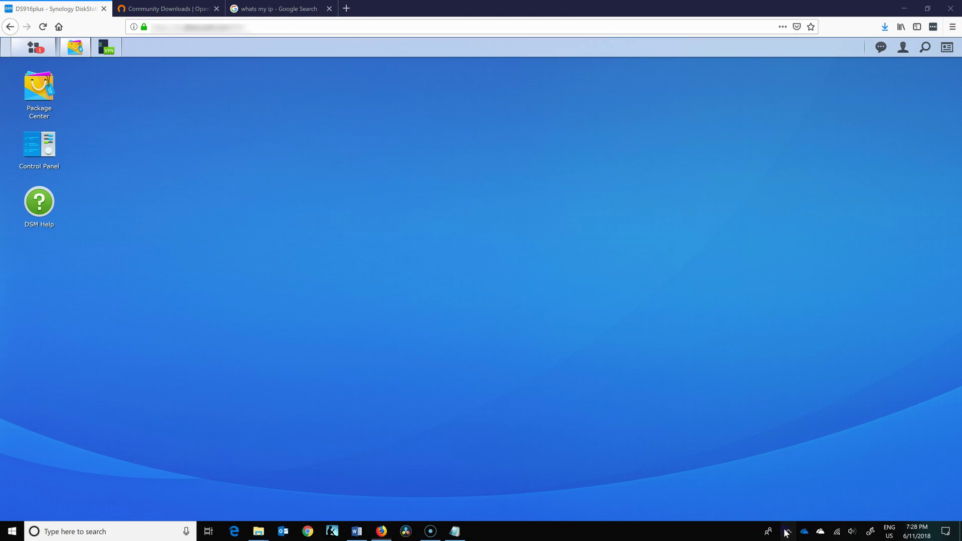
pyautogui.rightClick(779, 512)
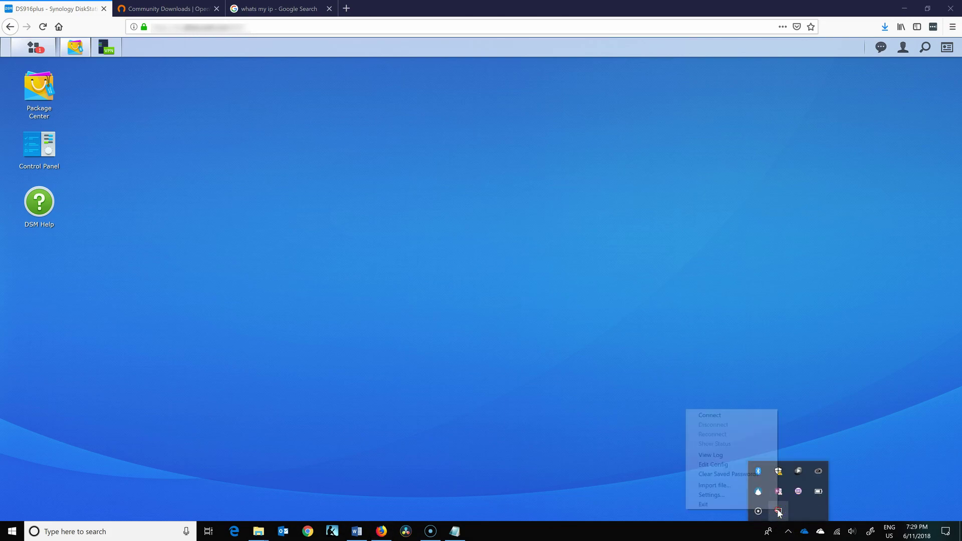
pyautogui.click(719, 415)
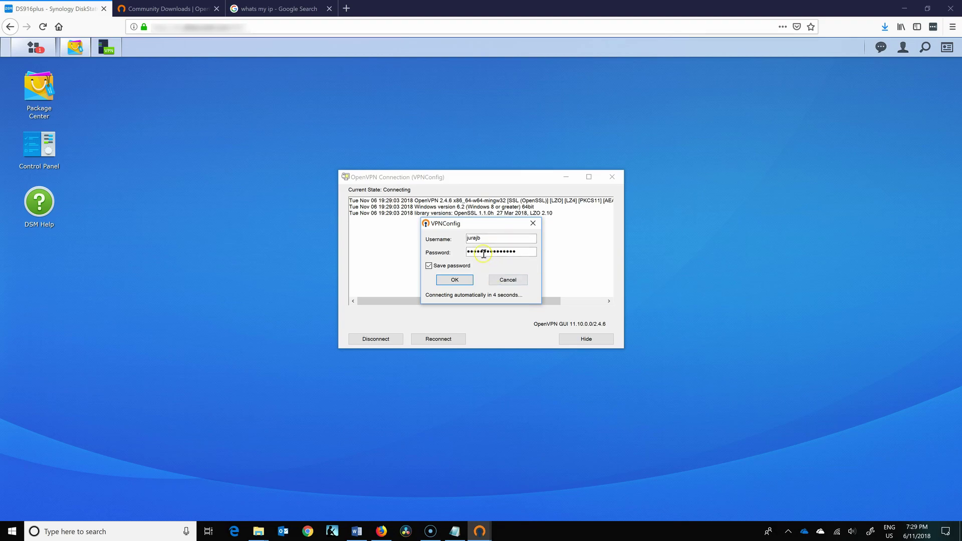
pyautogui.click(462, 286)
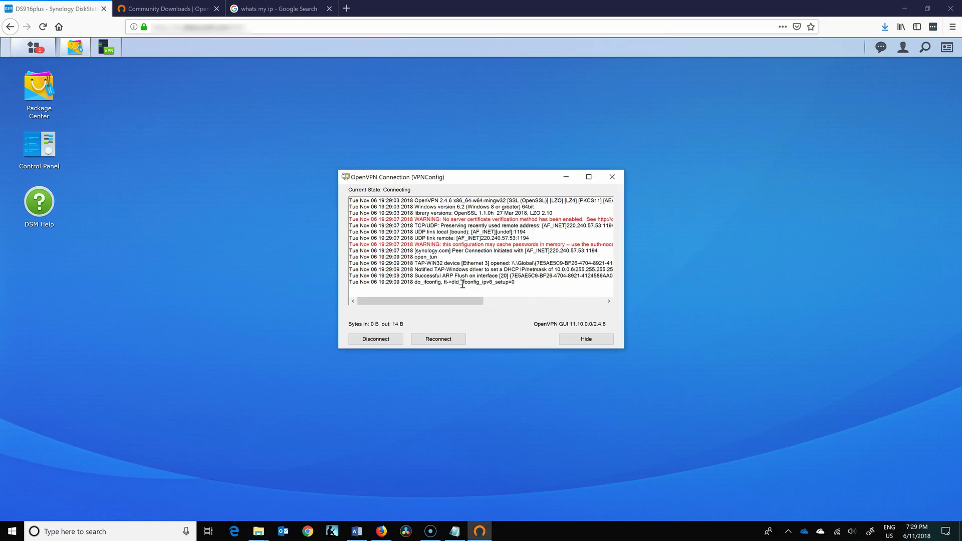
pyautogui.click(788, 532)
pyautogui.moveTo(778, 511); pyautogui.dragTo(788, 531)
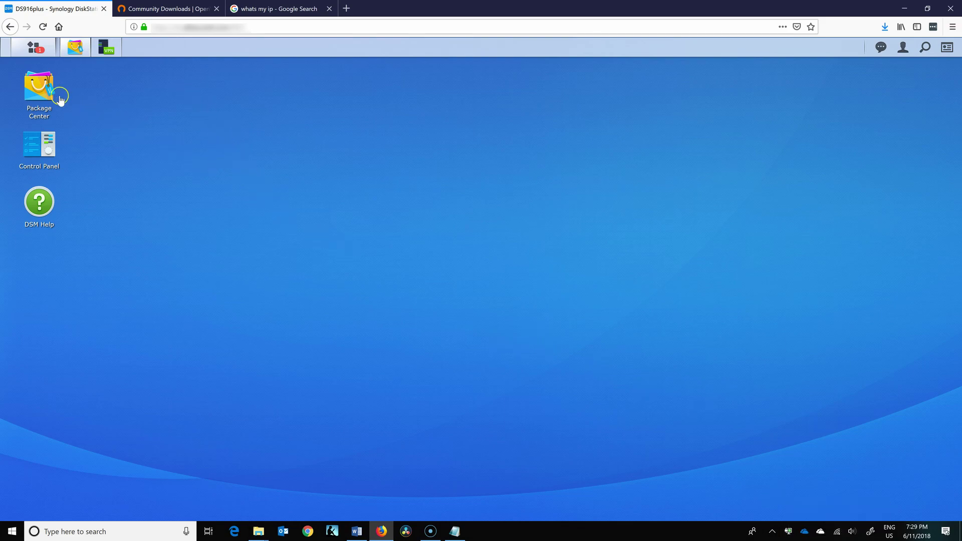
# Step: Open Package Center's All Packages list and view the Active Backup for Business details
pyautogui.click(44, 93)
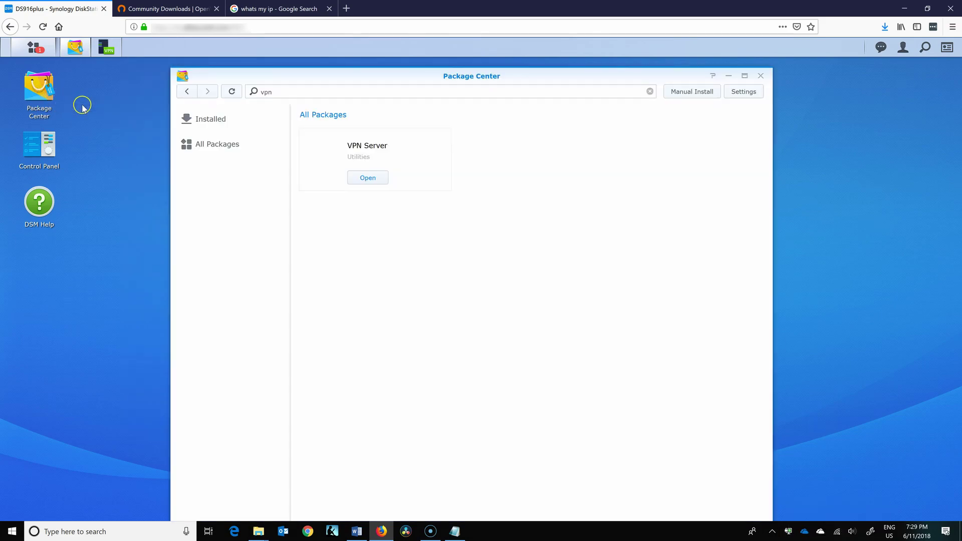
pyautogui.click(215, 142)
pyautogui.click(363, 333)
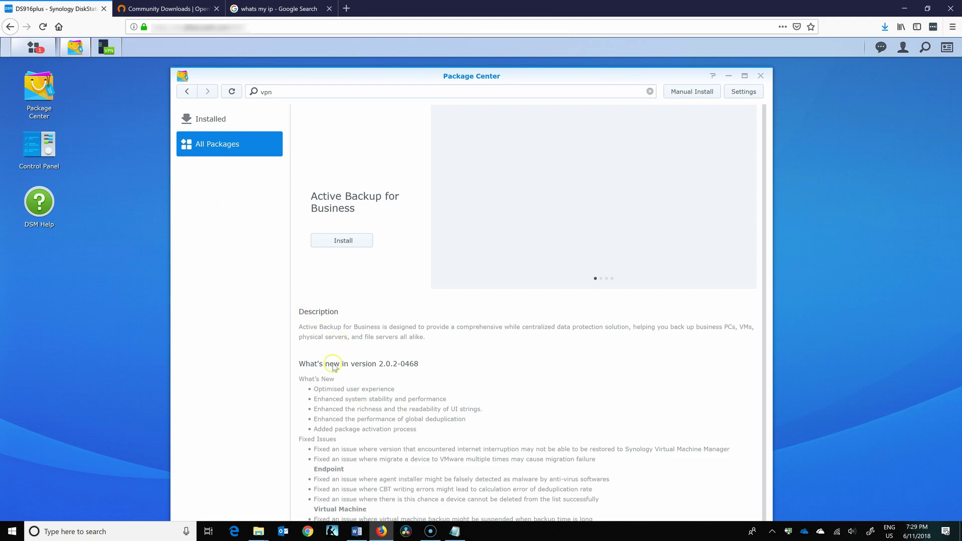
# Step: Switch to the Word document 'How to install VPN on Synology - the right way'
pyautogui.click(356, 531)
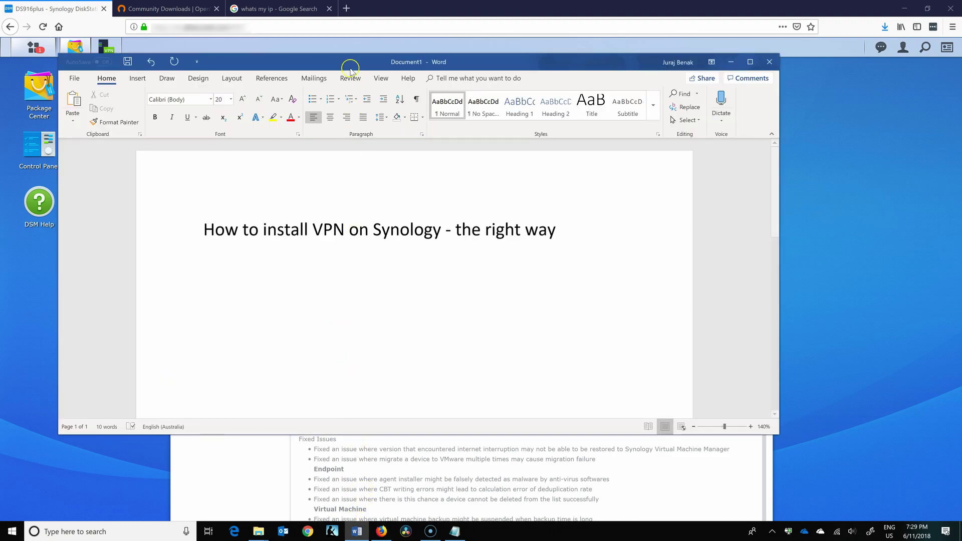